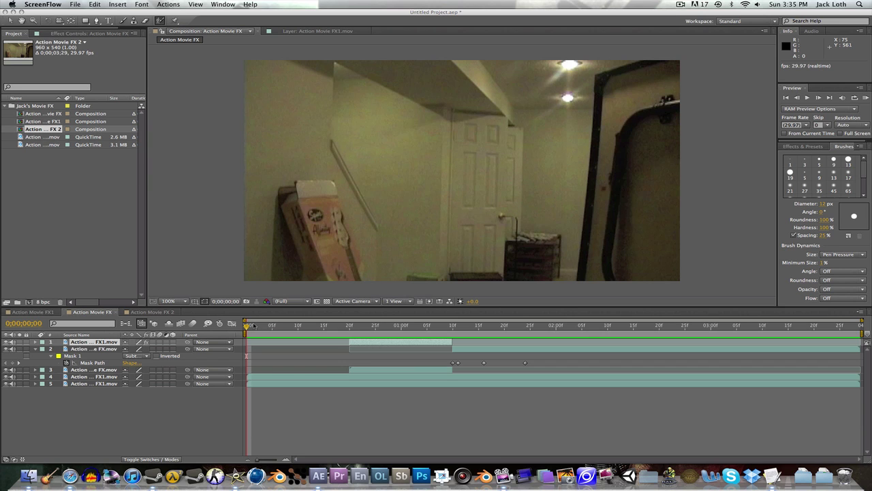
Bring After Effects forward and play the clone composition to review the shot.
{"action": "left_click", "coordinate": [253, 327]}
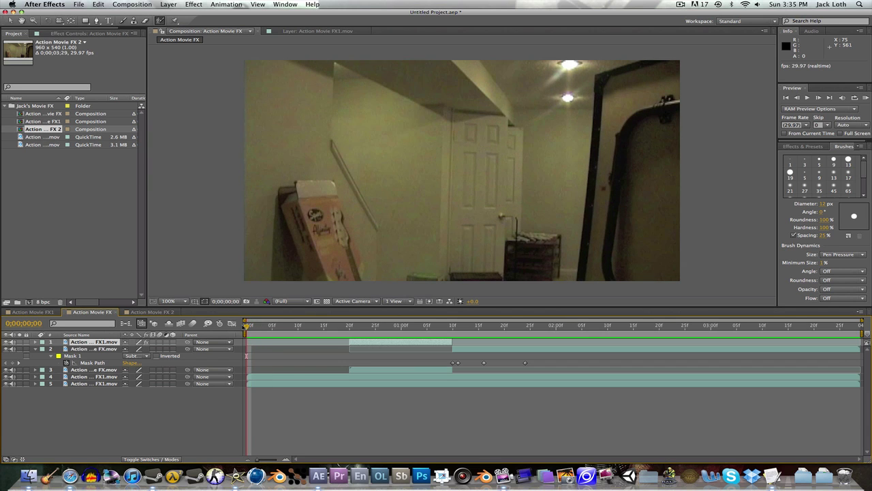
{"action": "left_click", "coordinate": [807, 98]}
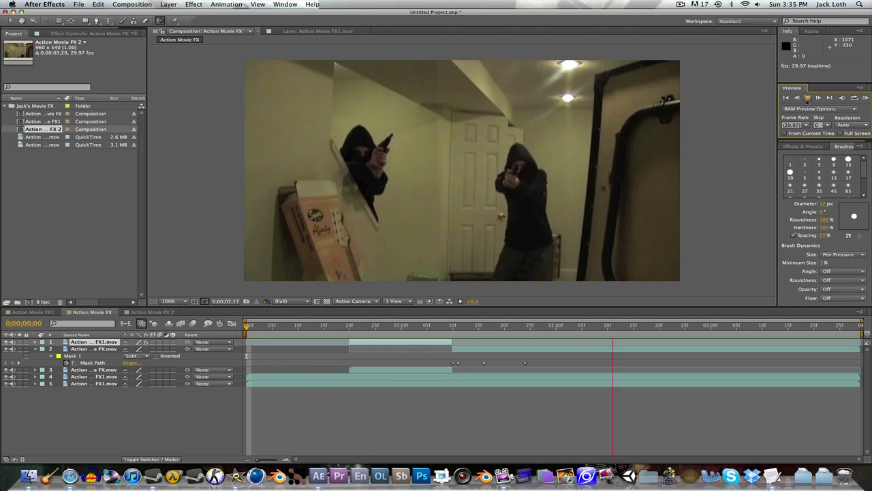
{"action": "left_click", "coordinate": [410, 84]}
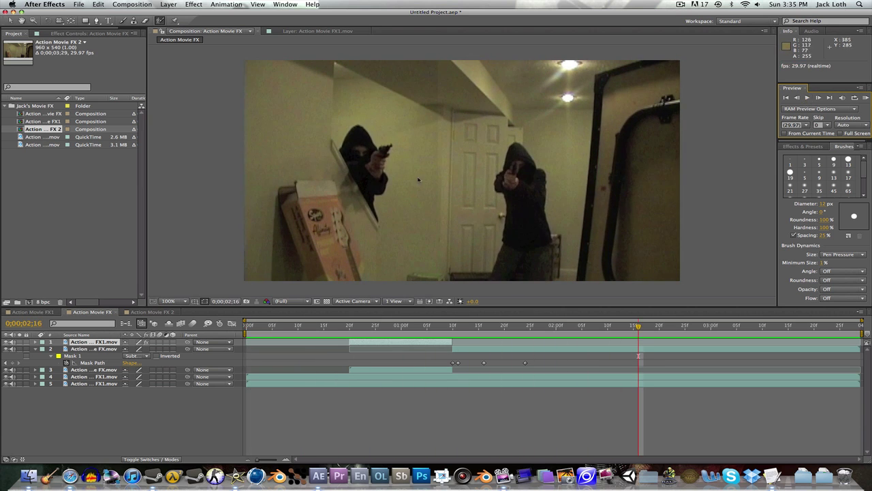
Feather Mask 1 on the second Action Movie FX.mov layer to 48 pixels.
{"action": "left_click", "coordinate": [85, 357]}
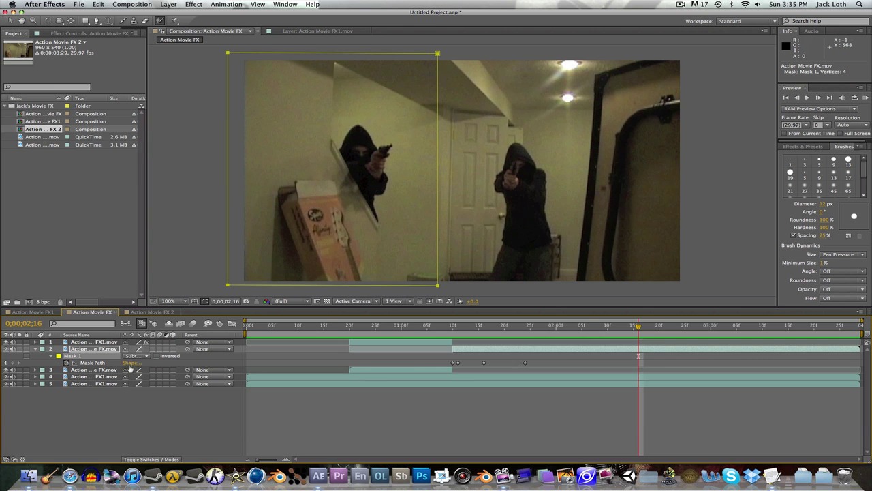
{"action": "key", "text": "f"}
{"action": "left_click_drag", "start_coordinate": [134, 363], "coordinate": [167, 363]}
{"action": "left_click_drag", "start_coordinate": [33, 323], "coordinate": [3, 323]}
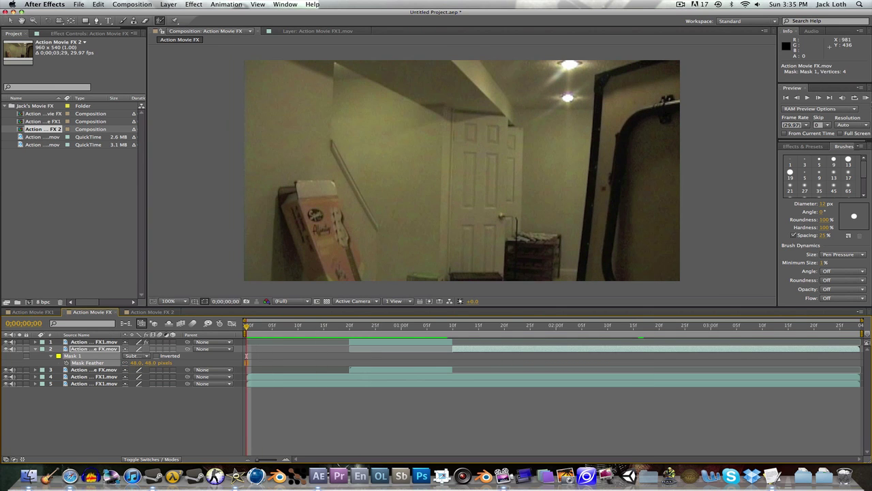
RAM preview the comp, then replay it with the layer deselected to hide the mask outline.
{"action": "left_click", "coordinate": [865, 98]}
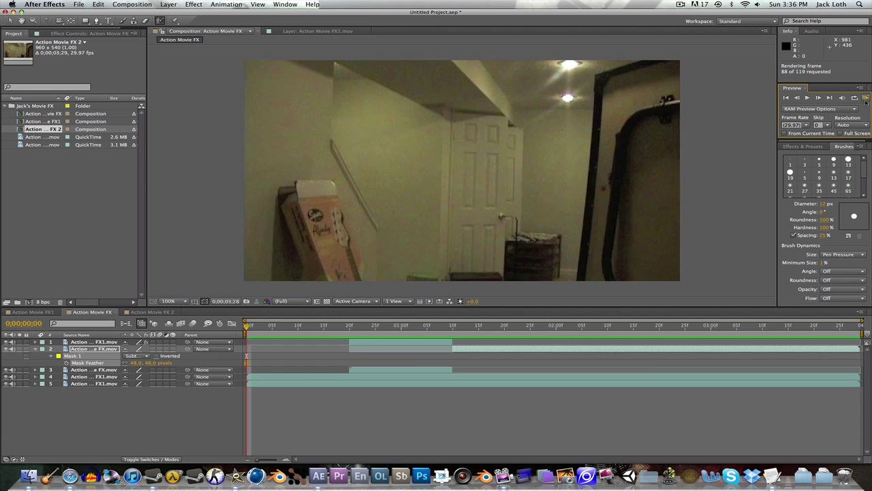
{"action": "left_click", "coordinate": [857, 102]}
{"action": "left_click", "coordinate": [808, 97]}
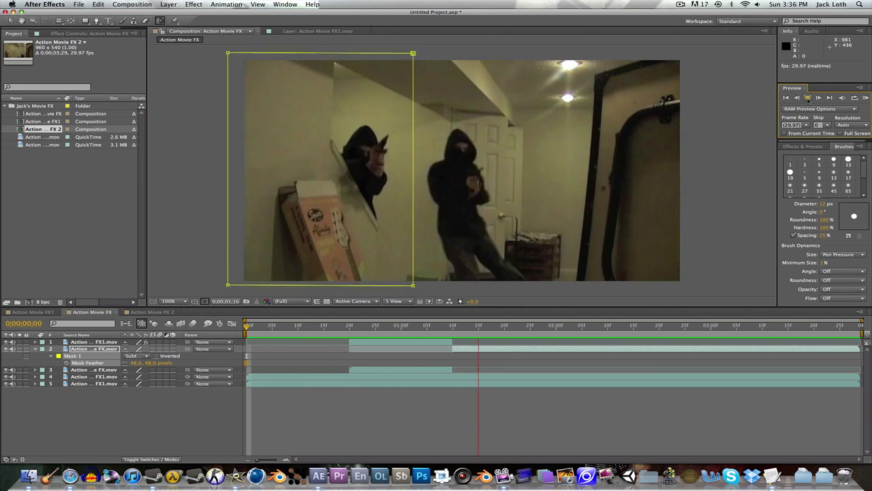
{"action": "key", "text": "space"}
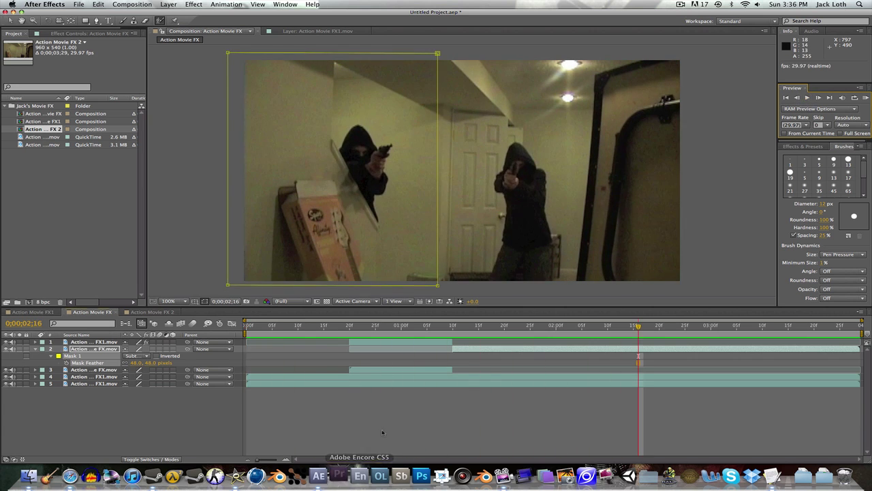
{"action": "left_click", "coordinate": [382, 432]}
{"action": "left_click", "coordinate": [807, 97]}
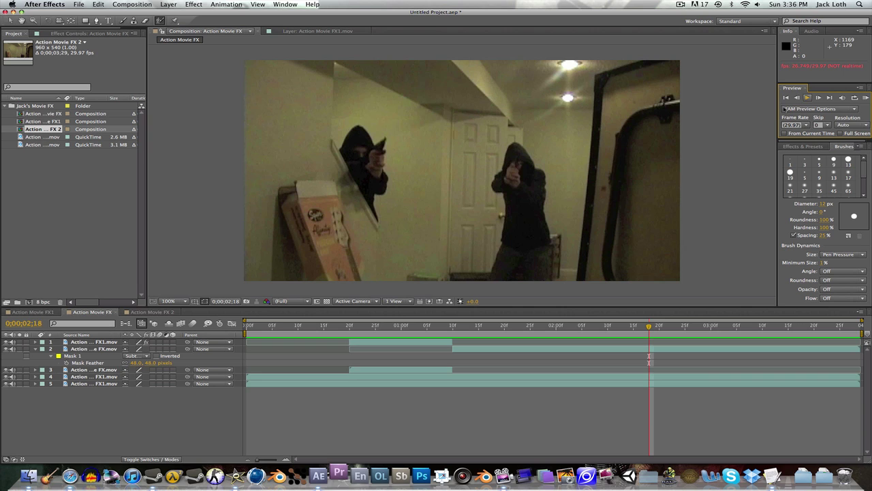
{"action": "right_click", "coordinate": [339, 472]}
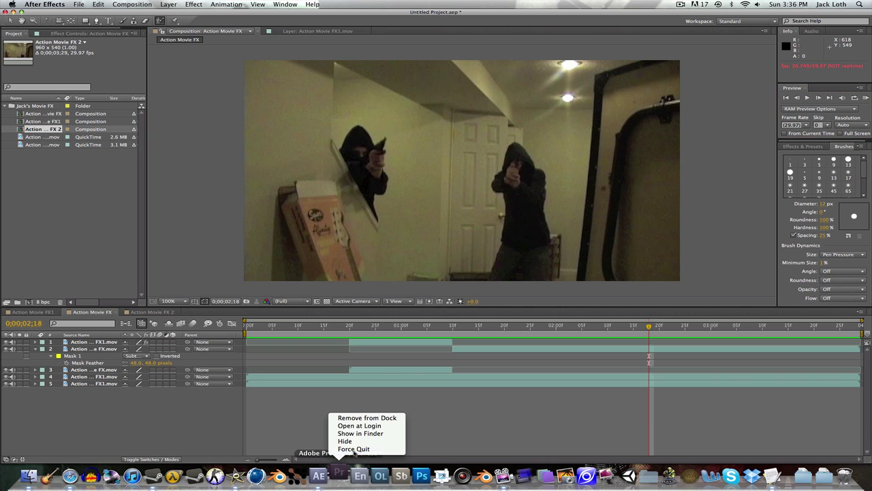
{"action": "left_click", "coordinate": [355, 423]}
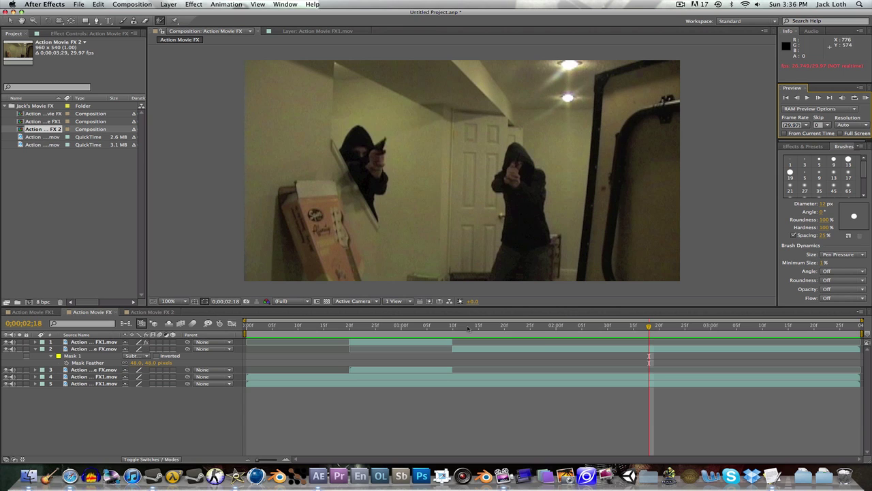
Create a new composition, Action Movie FX 3, from both Action Movie FX .mov clips.
{"action": "left_click", "coordinate": [44, 138]}
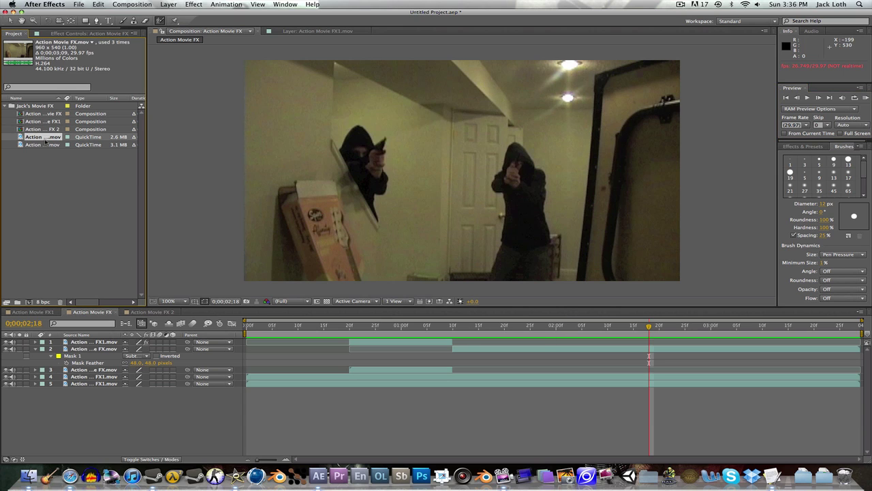
{"action": "left_click", "coordinate": [45, 144], "text": "shift"}
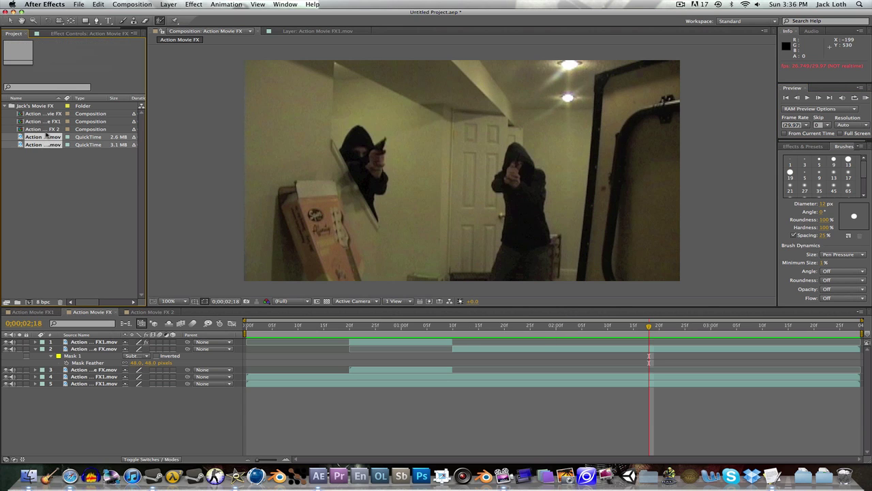
{"action": "left_click", "coordinate": [28, 302]}
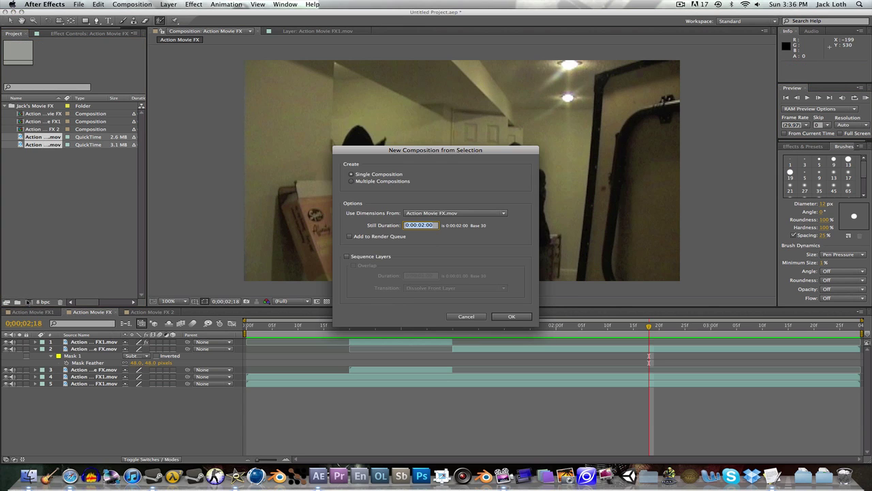
{"action": "left_click", "coordinate": [509, 318]}
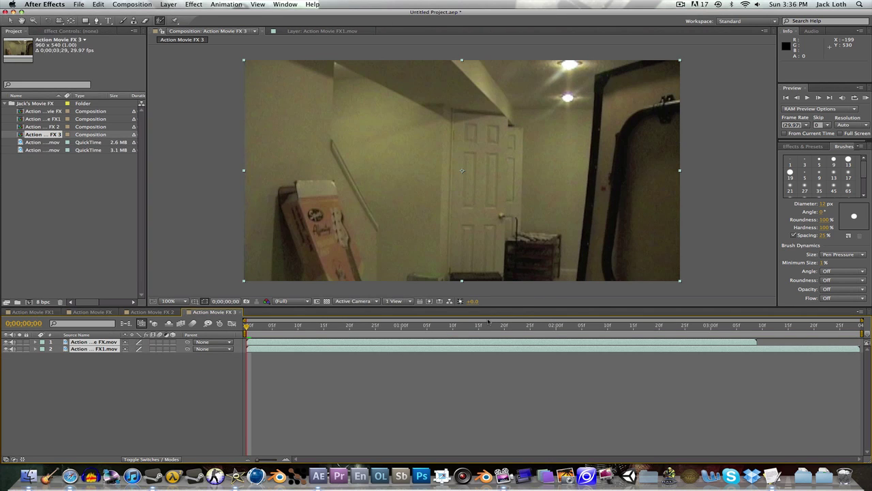
Put FX1.mov on top and delay Action Movie FX.mov by 20 frames, checking at 0;00;01;22.
{"action": "left_click", "coordinate": [313, 357]}
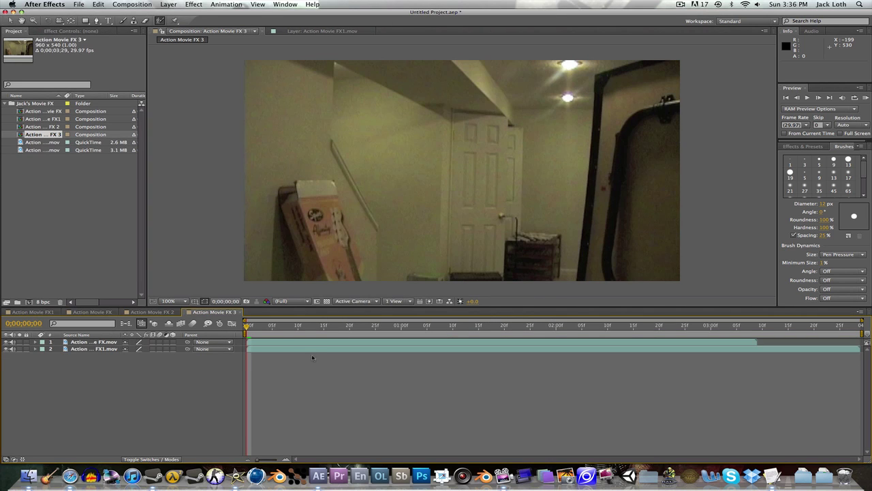
{"action": "left_click", "coordinate": [277, 342]}
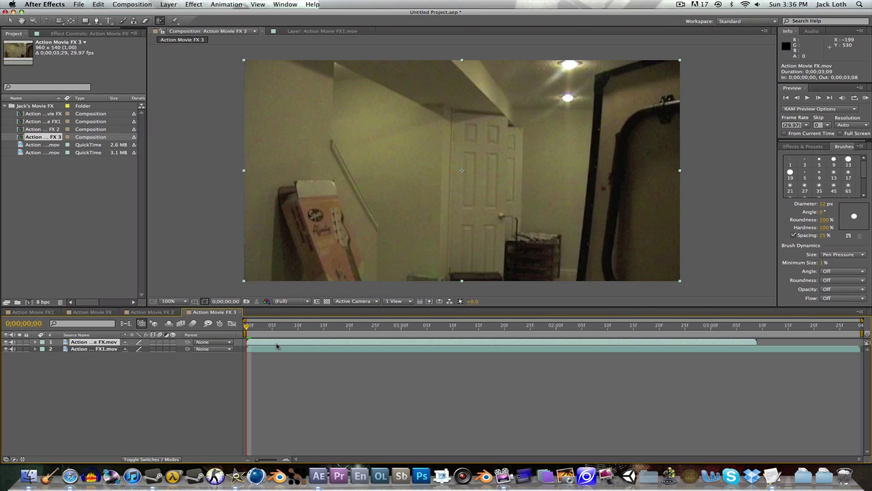
{"action": "left_click", "coordinate": [96, 351]}
{"action": "left_click_drag", "start_coordinate": [97, 349], "coordinate": [96, 341]}
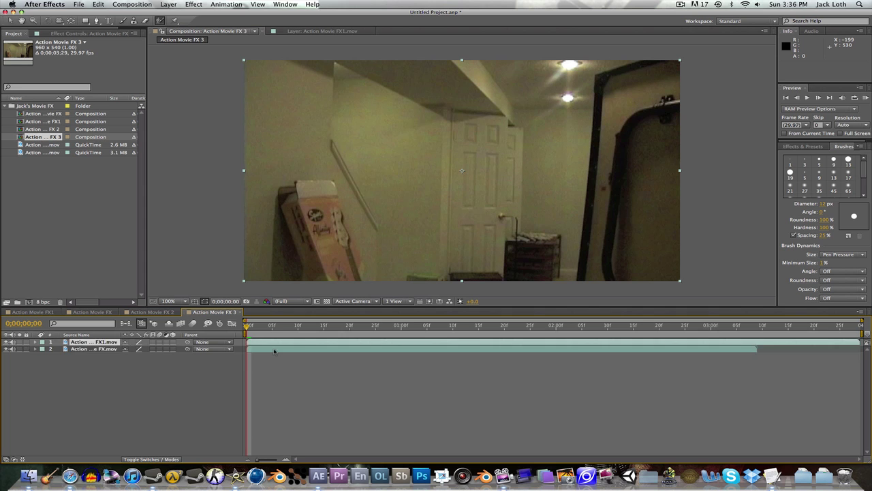
{"action": "left_click_drag", "start_coordinate": [275, 350], "coordinate": [377, 352]}
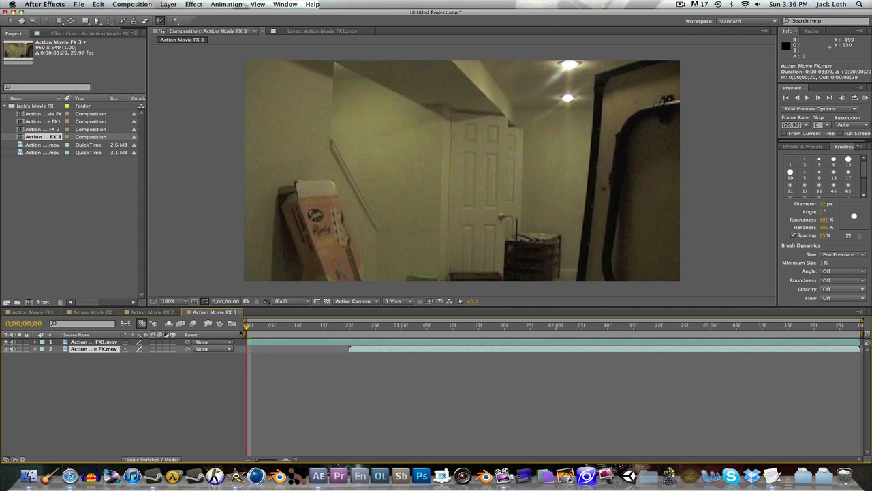
{"action": "left_click_drag", "start_coordinate": [257, 328], "coordinate": [350, 344]}
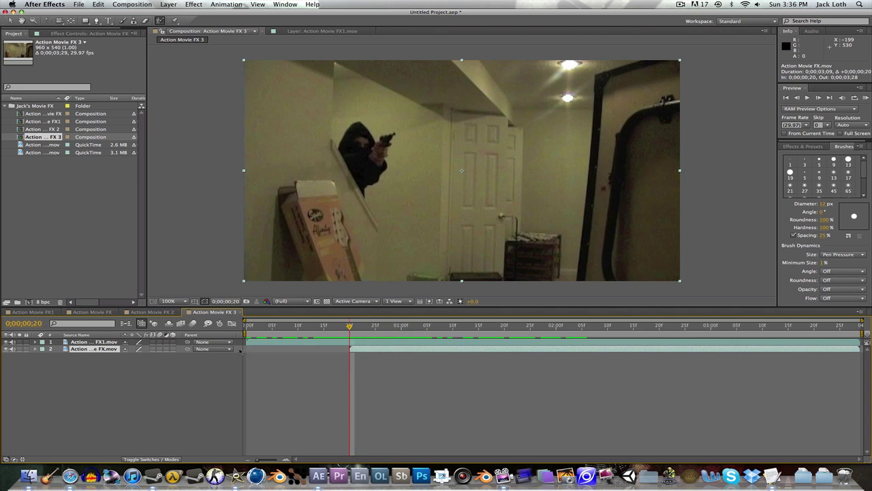
Open Action Movie FX1.mov in its Layer panel from Action Movie FX 3 and pick the Roto Brush.
{"action": "left_click", "coordinate": [98, 342]}
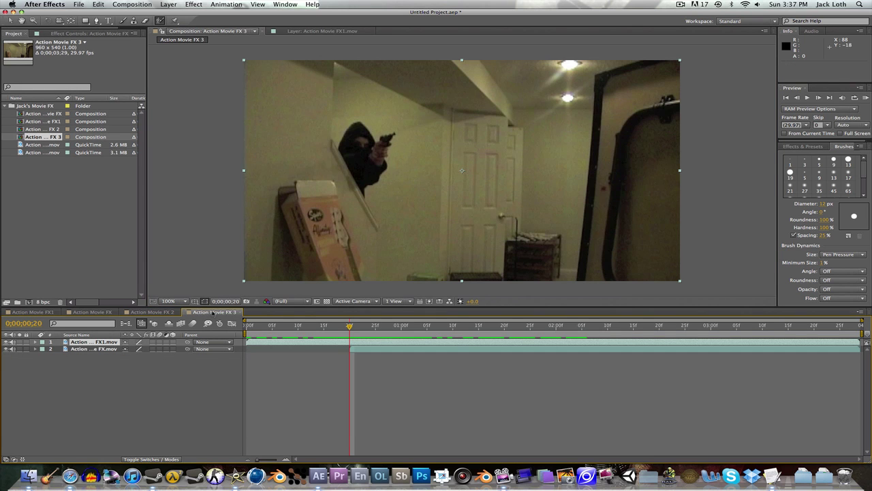
{"action": "left_click", "coordinate": [214, 311]}
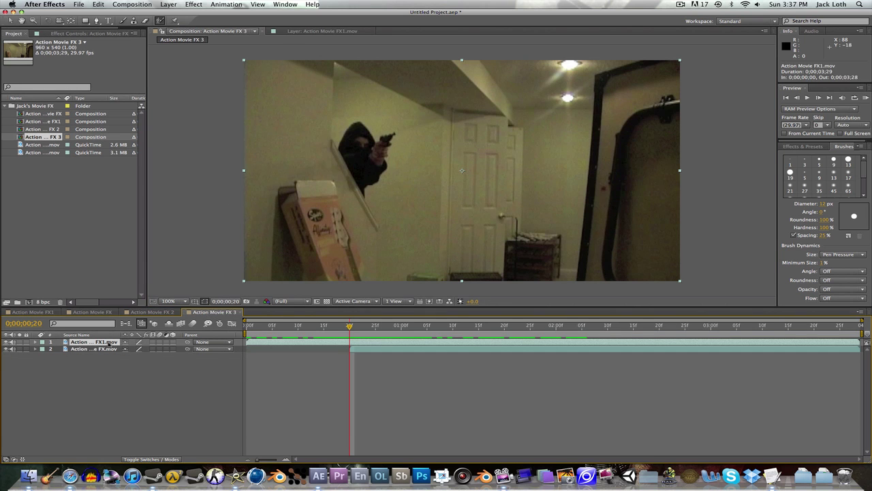
{"action": "double_click", "coordinate": [109, 342]}
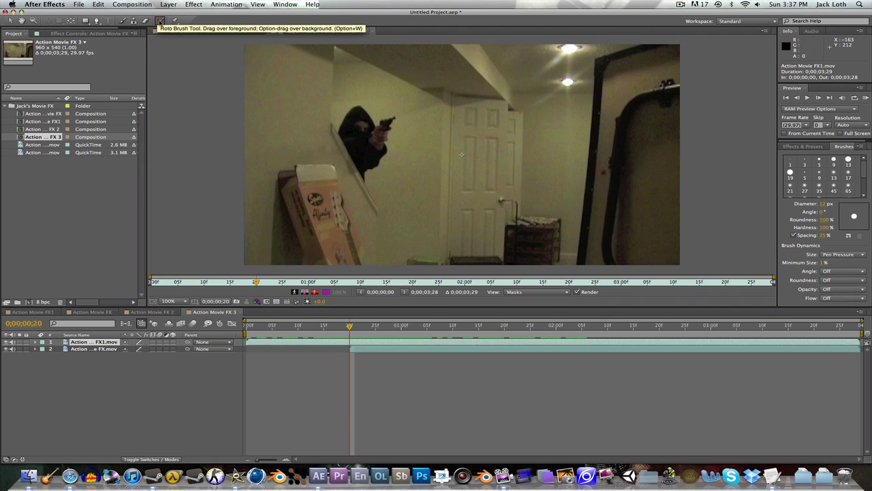
{"action": "left_click", "coordinate": [161, 22]}
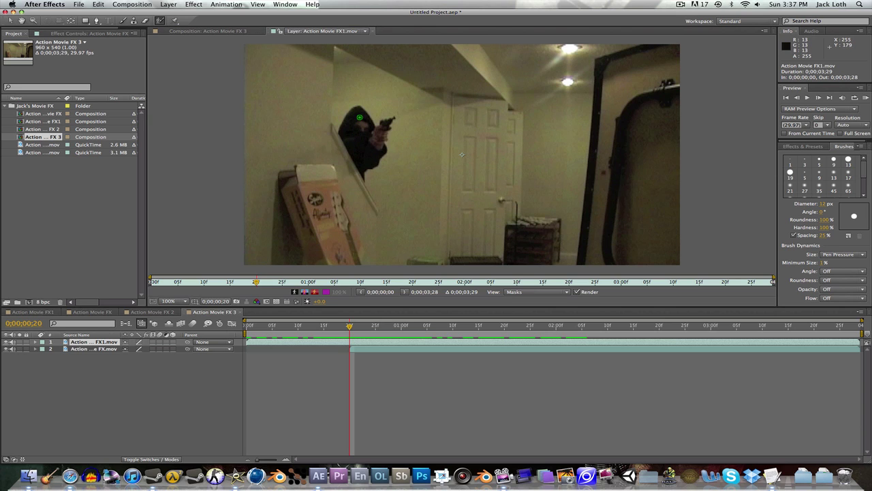
Paint Roto Brush foreground over the hooded gunman, box and upper-left wall, subtracting the door area.
{"action": "left_click_drag", "start_coordinate": [359, 117], "coordinate": [344, 178]}
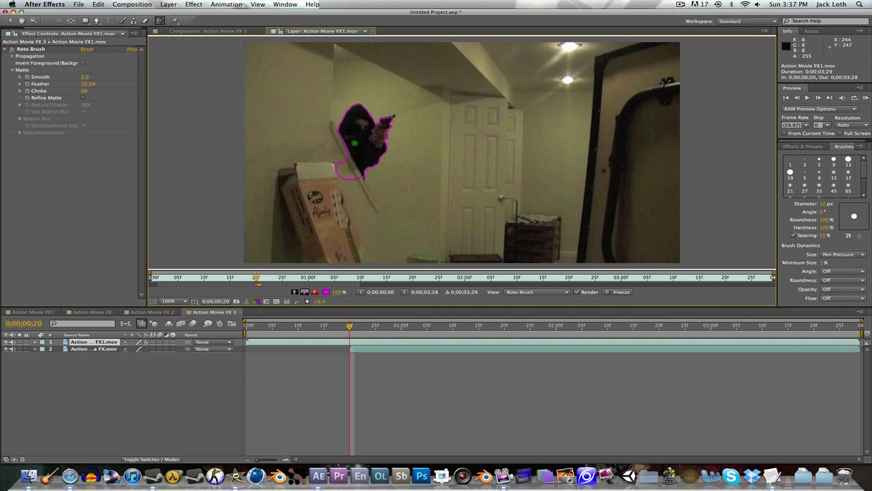
{"action": "left_click_drag", "start_coordinate": [355, 143], "coordinate": [257, 160]}
{"action": "left_click_drag", "start_coordinate": [341, 169], "coordinate": [310, 235]}
{"action": "left_click_drag", "start_coordinate": [361, 207], "coordinate": [345, 262]}
{"action": "left_click_drag", "start_coordinate": [368, 233], "coordinate": [358, 259]}
{"action": "left_click", "coordinate": [363, 259]}
{"action": "key", "text": "super+z"}
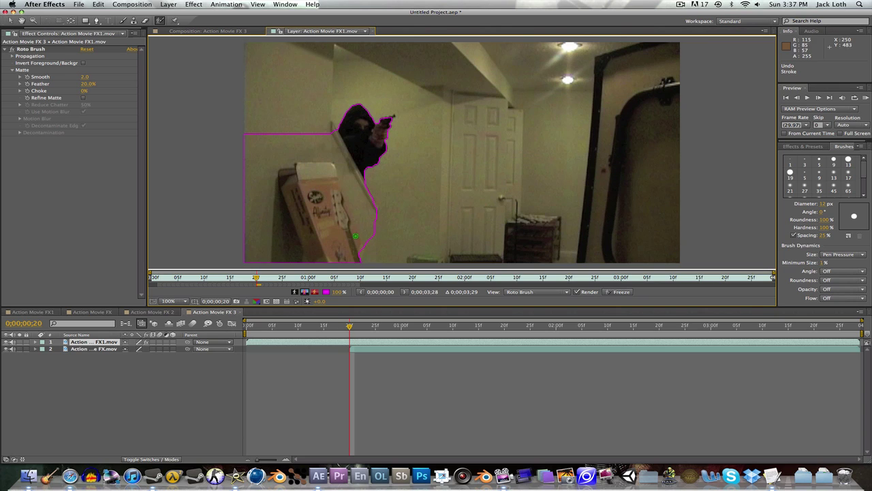
{"action": "left_click_drag", "start_coordinate": [275, 129], "coordinate": [320, 130]}
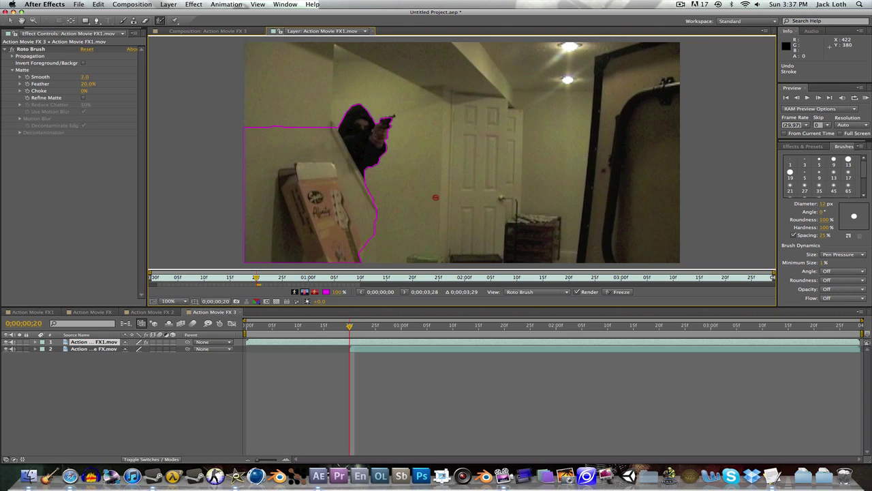
{"action": "mouse_move", "coordinate": [495, 216]}
{"action": "left_mouse_down"}
{"action": "mouse_move", "coordinate": [446, 214]}
{"action": "mouse_move", "coordinate": [474, 181]}
{"action": "mouse_move", "coordinate": [440, 134]}
{"action": "mouse_move", "coordinate": [437, 84]}
{"action": "mouse_move", "coordinate": [393, 85]}
{"action": "mouse_move", "coordinate": [304, 66]}
{"action": "mouse_move", "coordinate": [458, 71]}
{"action": "mouse_move", "coordinate": [544, 129]}
{"action": "mouse_move", "coordinate": [528, 211]}
{"action": "mouse_move", "coordinate": [606, 190]}
{"action": "mouse_move", "coordinate": [589, 85]}
{"action": "mouse_move", "coordinate": [544, 63]}
{"action": "mouse_move", "coordinate": [565, 53]}
{"action": "left_mouse_up"}
Zoom in and paint the gunman's arm and gun tip with a 1 px Roto Brush.
{"action": "scroll", "coordinate": [381, 122], "scroll_direction": "up", "scroll_amount": 4}
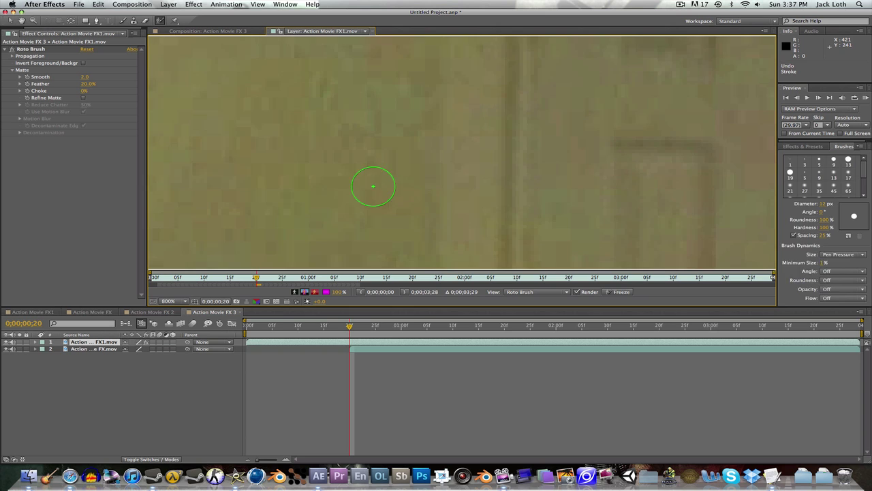
{"action": "left_click_drag", "start_coordinate": [278, 106], "coordinate": [432, 194]}
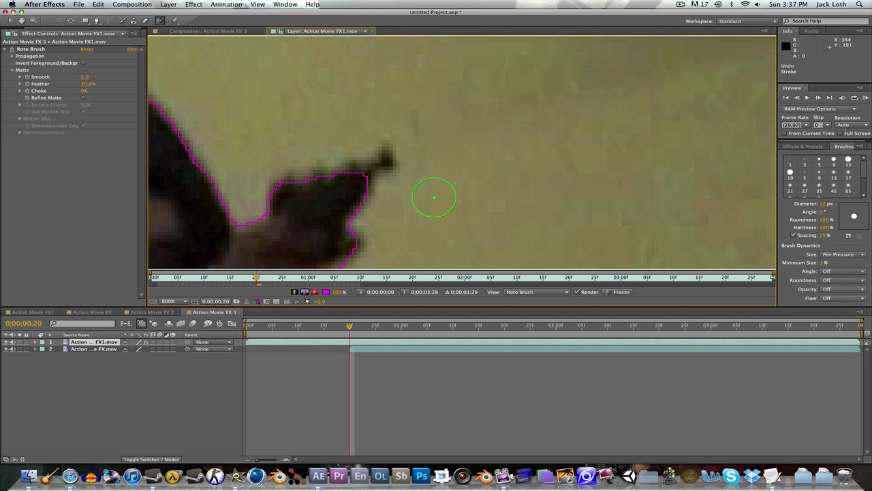
{"action": "left_click", "coordinate": [821, 203]}
{"action": "type", "text": "1"}
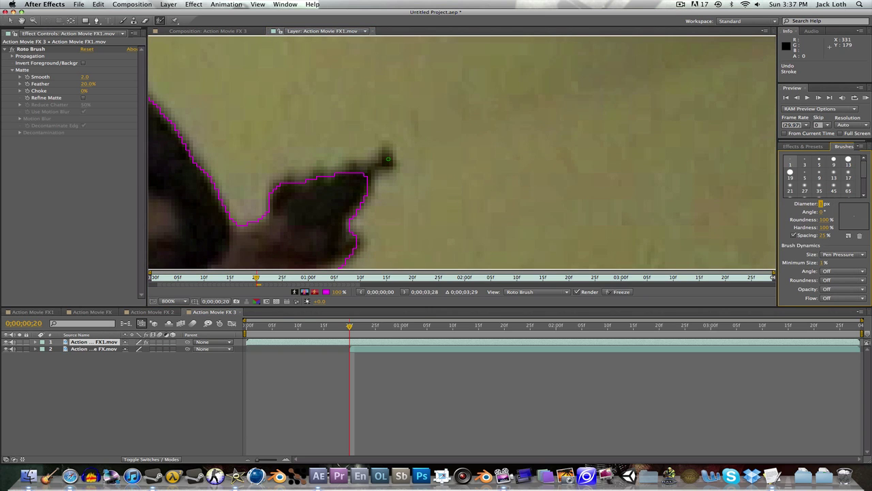
{"action": "left_click_drag", "start_coordinate": [388, 160], "coordinate": [332, 185]}
{"action": "left_click_drag", "start_coordinate": [371, 161], "coordinate": [390, 156]}
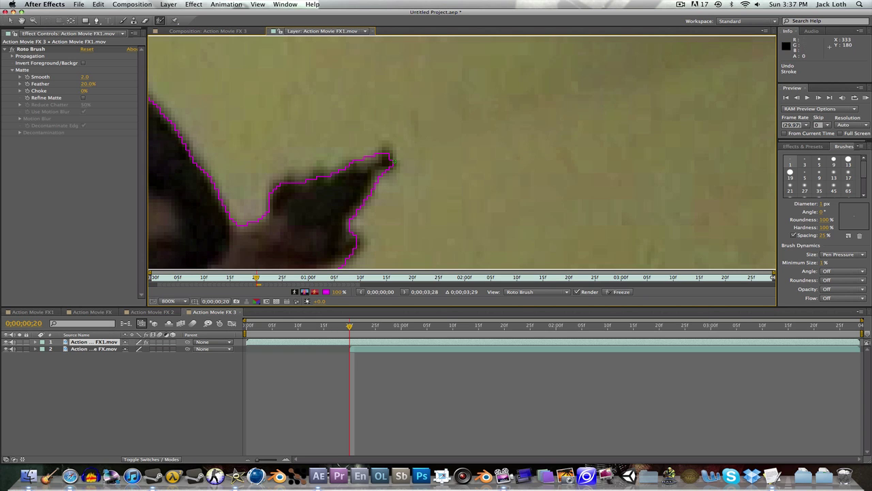
Return the layer view to full size and set the Roto Brush diameter to 13 px.
{"action": "key", "text": "/"}
{"action": "left_click_drag", "start_coordinate": [495, 256], "coordinate": [434, 219]}
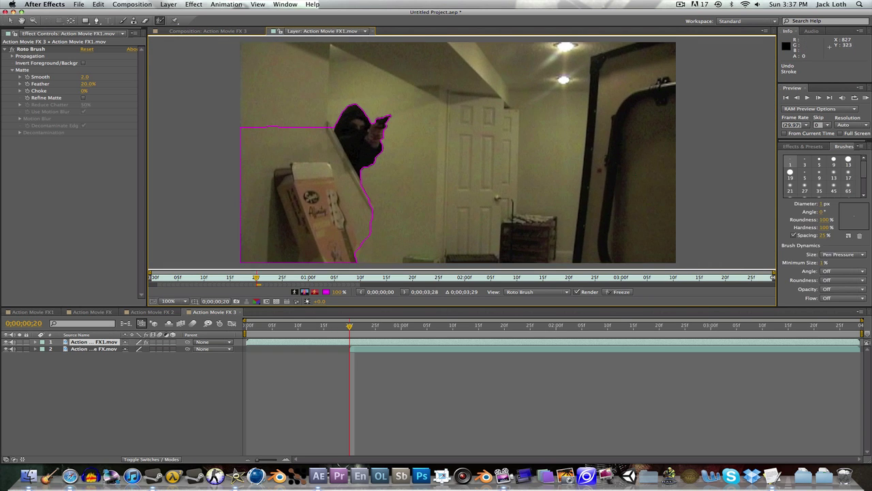
{"action": "left_click", "coordinate": [825, 203]}
{"action": "type", "text": "13"}
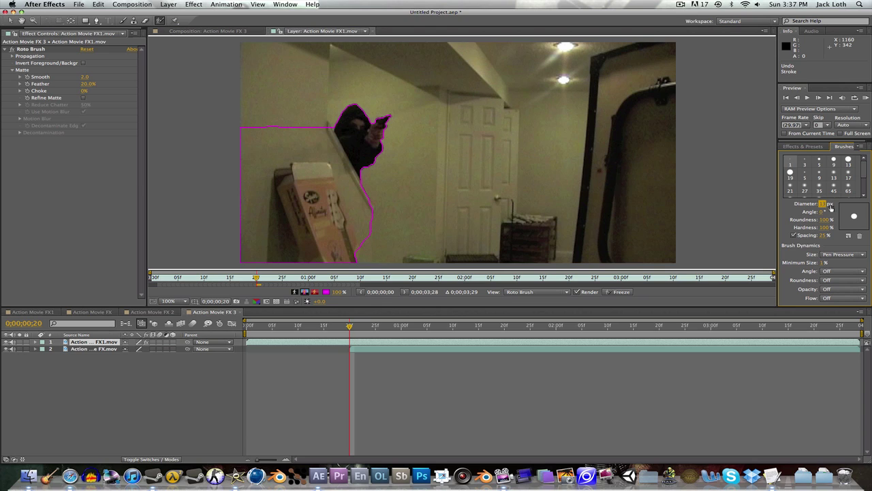
{"action": "key", "text": "Return"}
Play the propagated roto outline, then scrub frames 0;00;00;14 through 0;00;01;10 to check it.
{"action": "left_click", "coordinate": [807, 97]}
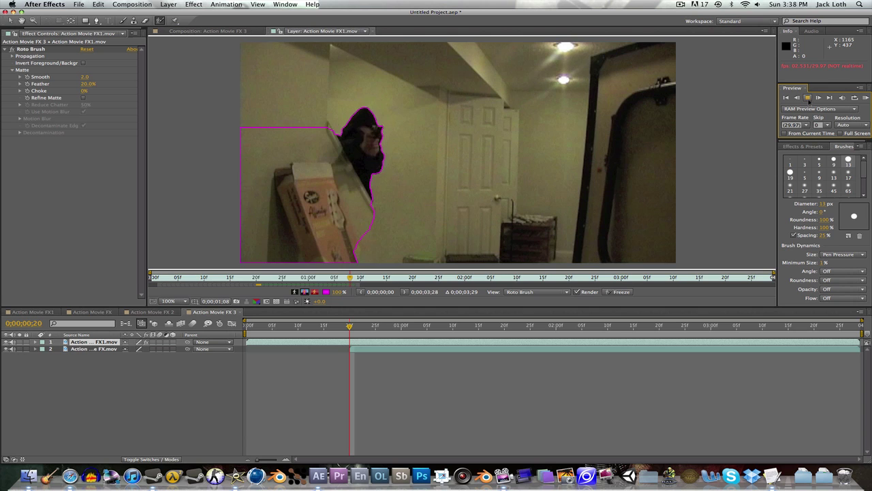
{"action": "key", "text": "space"}
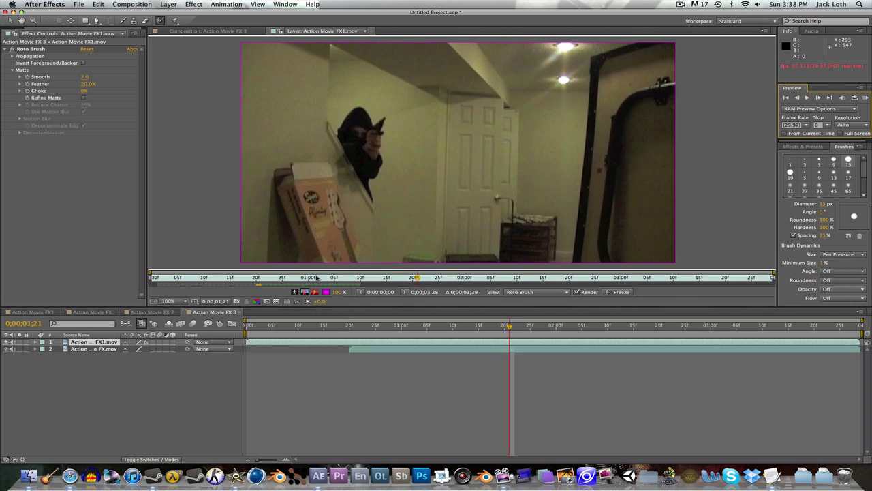
{"action": "left_click", "coordinate": [357, 278]}
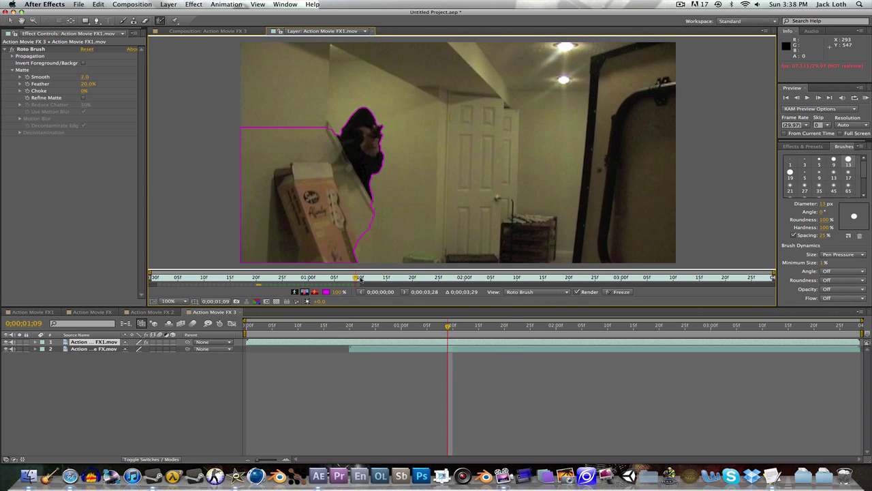
{"action": "left_click", "coordinate": [361, 279]}
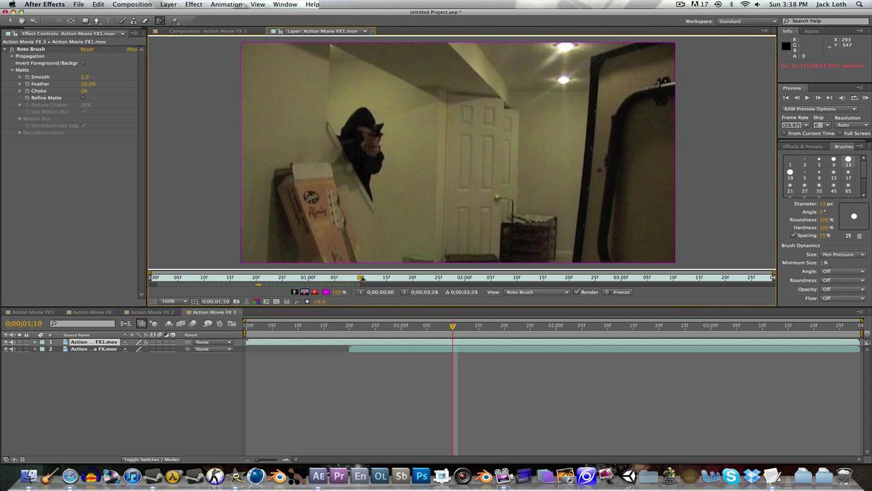
{"action": "left_click_drag", "start_coordinate": [360, 279], "coordinate": [251, 278]}
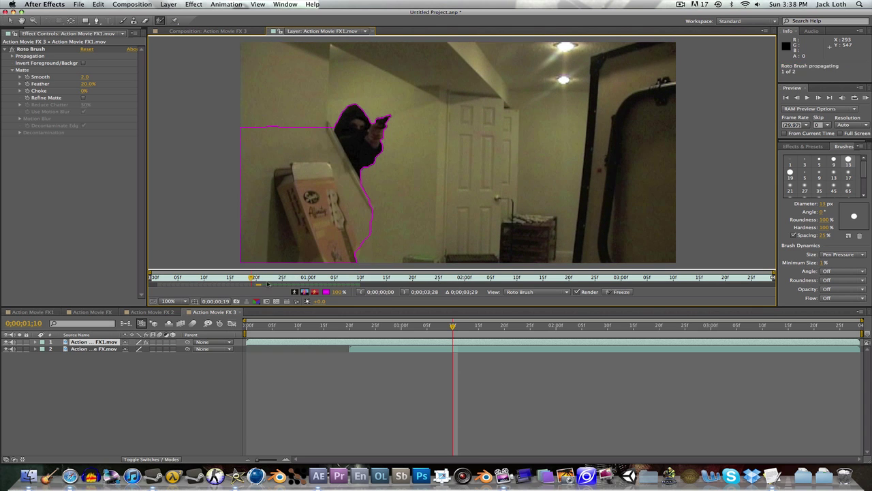
{"action": "left_click", "coordinate": [224, 279]}
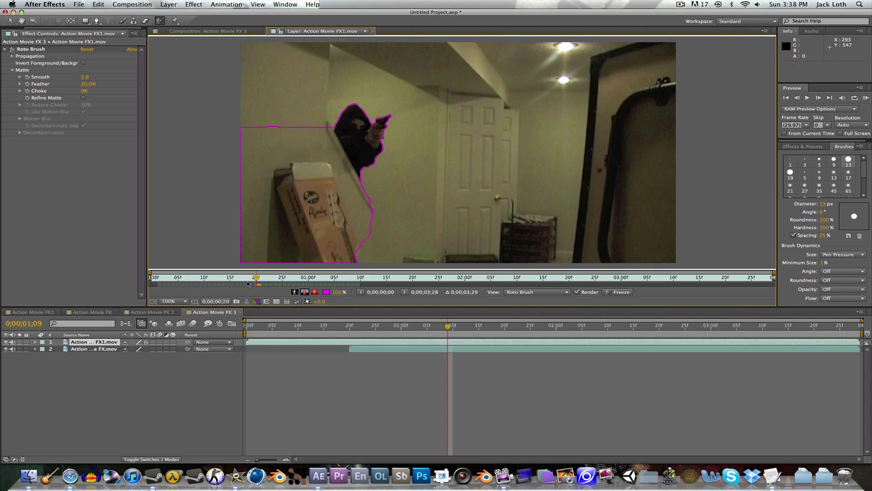
{"action": "left_click_drag", "start_coordinate": [224, 279], "coordinate": [260, 278]}
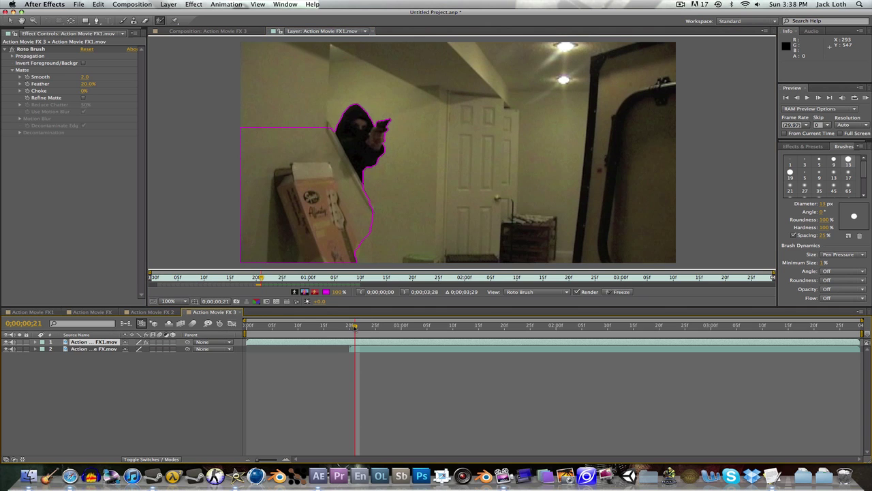
Trim the FX1.mov layer to run from about 0;00;00;20 to 0;00;01;09.
{"action": "key", "text": "Page_Up"}
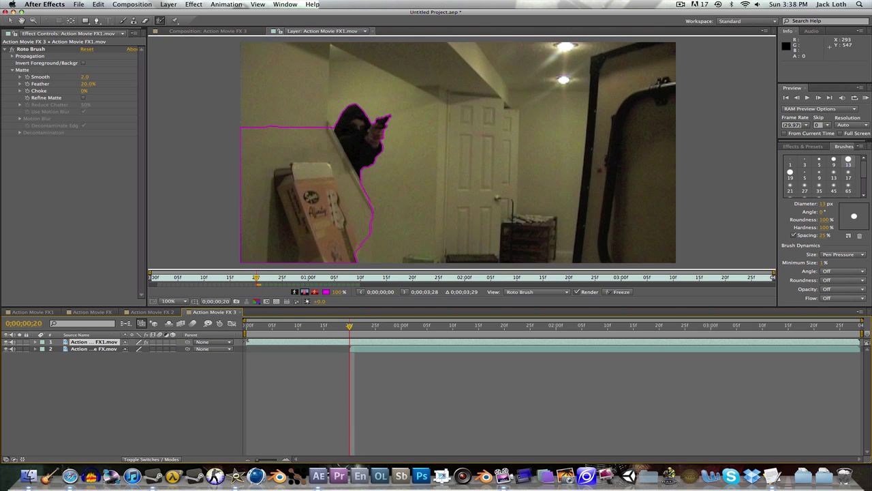
{"action": "left_click_drag", "start_coordinate": [247, 342], "coordinate": [347, 342]}
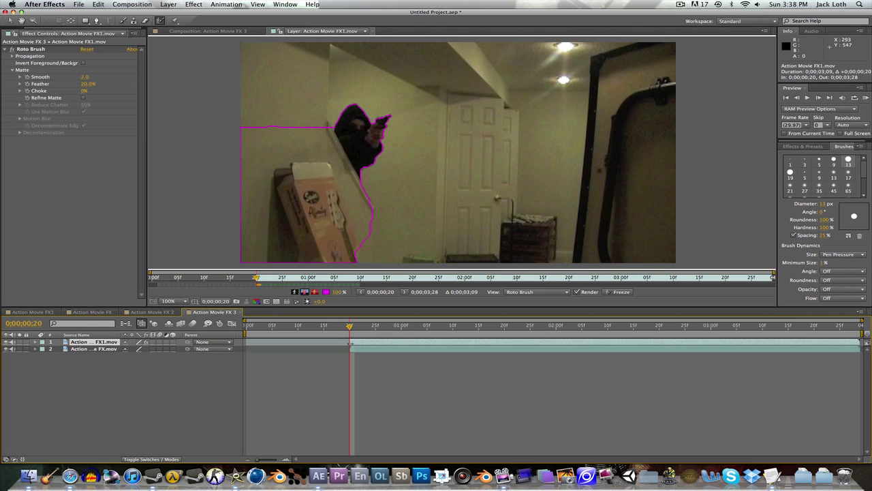
{"action": "left_click_drag", "start_coordinate": [860, 341], "coordinate": [350, 325]}
Duplicate the FX1 layer, move the copy to the bottom and extend it to 0;00;00;00–0;00;03;28.
{"action": "key", "text": "super+d"}
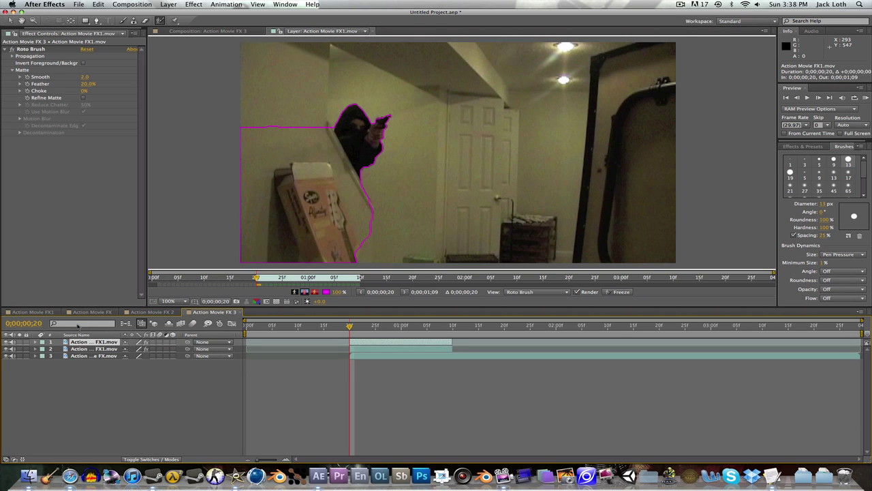
{"action": "left_click_drag", "start_coordinate": [81, 343], "coordinate": [83, 370]}
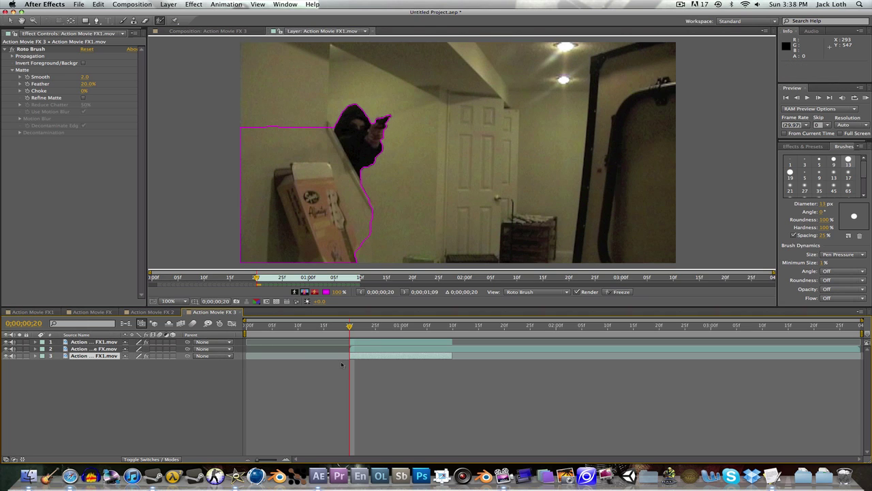
{"action": "left_click_drag", "start_coordinate": [349, 357], "coordinate": [247, 355]}
{"action": "left_click_drag", "start_coordinate": [476, 360], "coordinate": [860, 356]}
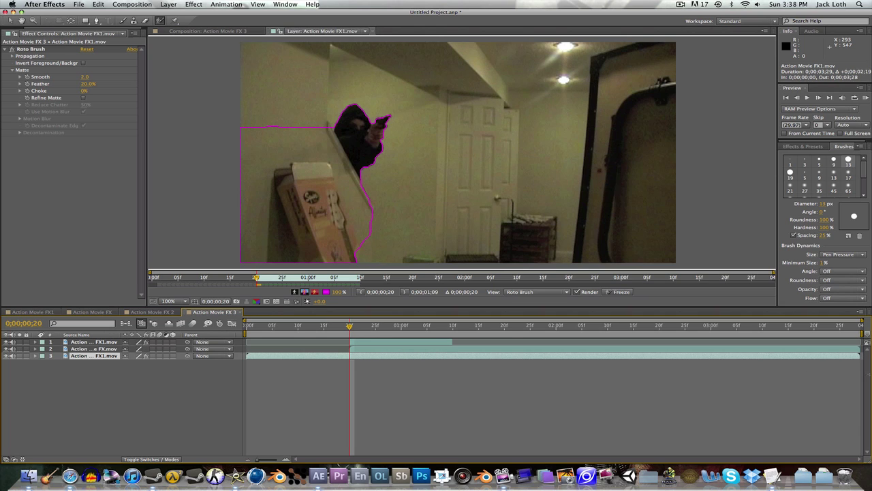
Delete the Roto Brush effect from the bottom FX1 copy.
{"action": "key", "text": "e"}
{"action": "left_click", "coordinate": [72, 364]}
{"action": "key", "text": "Delete"}
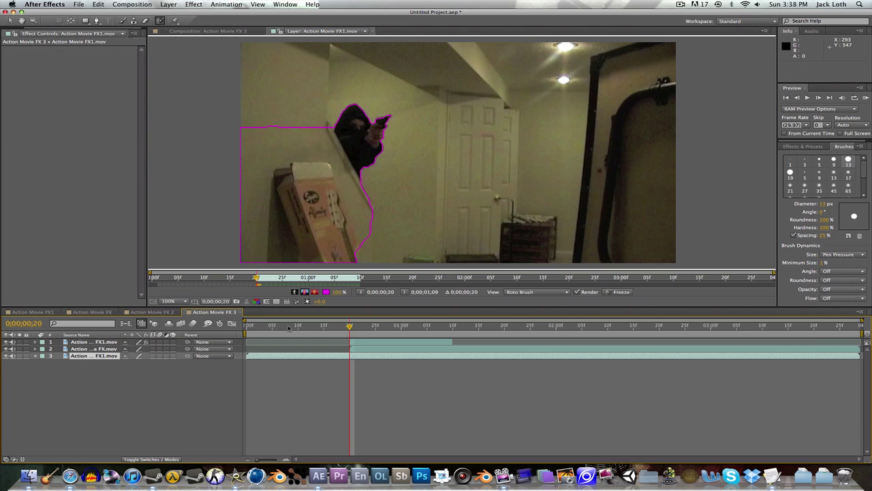
{"action": "left_click_drag", "start_coordinate": [288, 328], "coordinate": [257, 330]}
{"action": "left_click", "coordinate": [290, 395]}
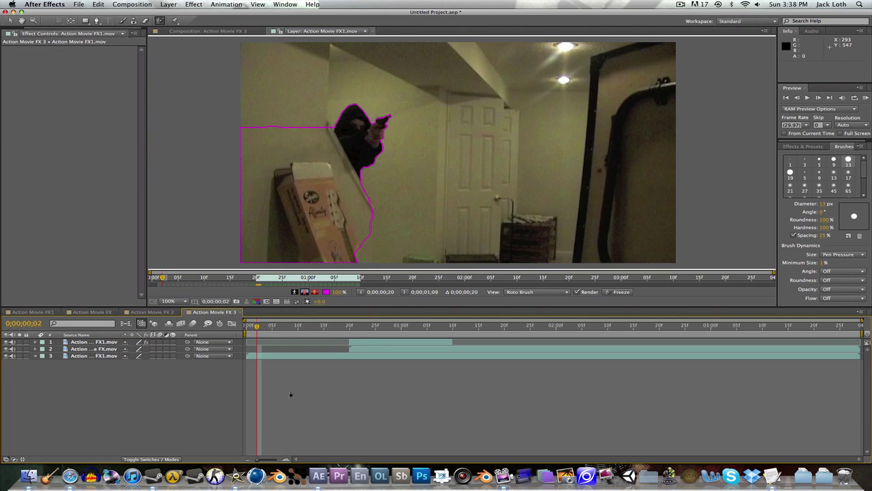
Show the Action Movie FX 3 composition and scrub forward to the hooded gunman.
{"action": "left_click", "coordinate": [206, 30]}
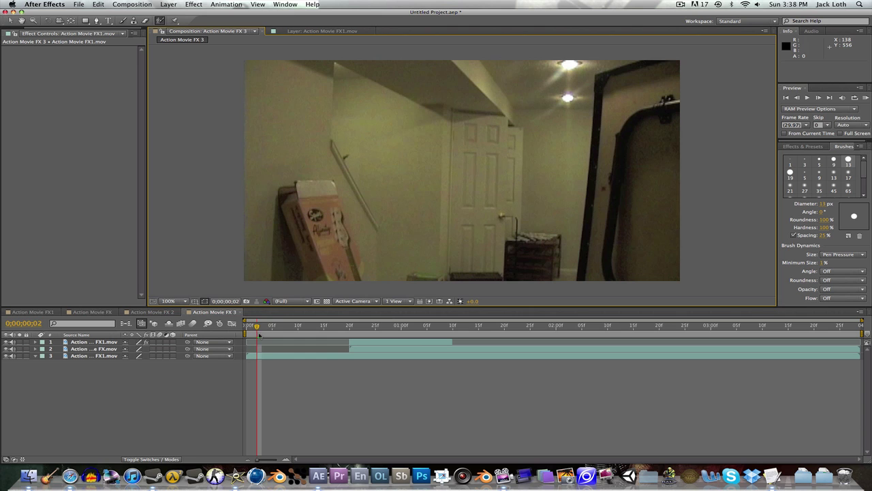
{"action": "left_click_drag", "start_coordinate": [259, 334], "coordinate": [454, 328]}
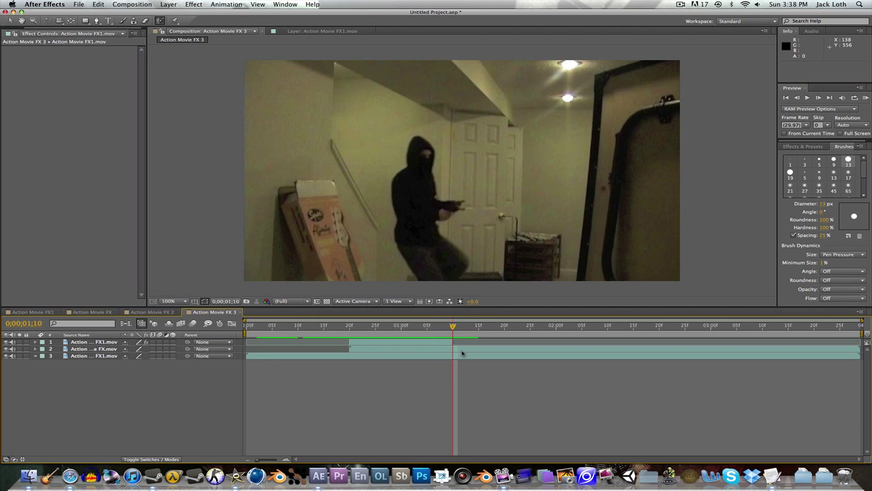
{"action": "left_click", "coordinate": [462, 350]}
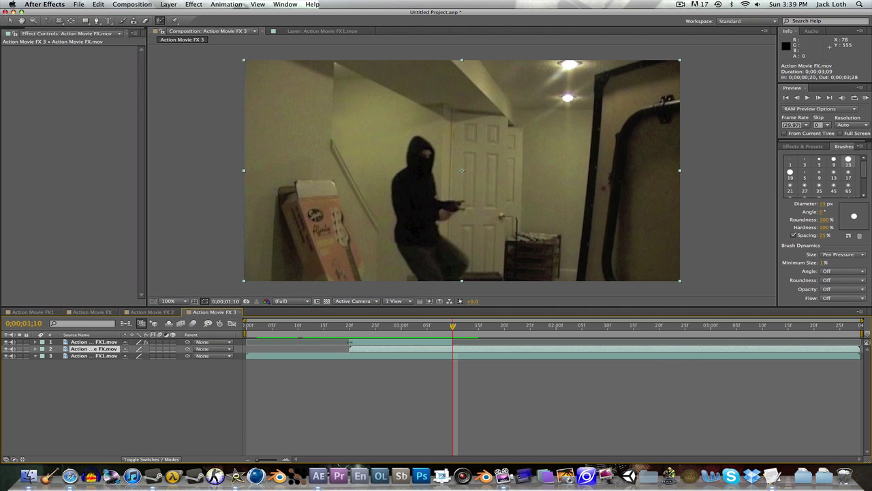
Set the gunman's Roto Brush matte to 29.4% Feather and 100% Choke, checking frames 0;00;00;29–0;00;01;06.
{"action": "left_click", "coordinate": [358, 342]}
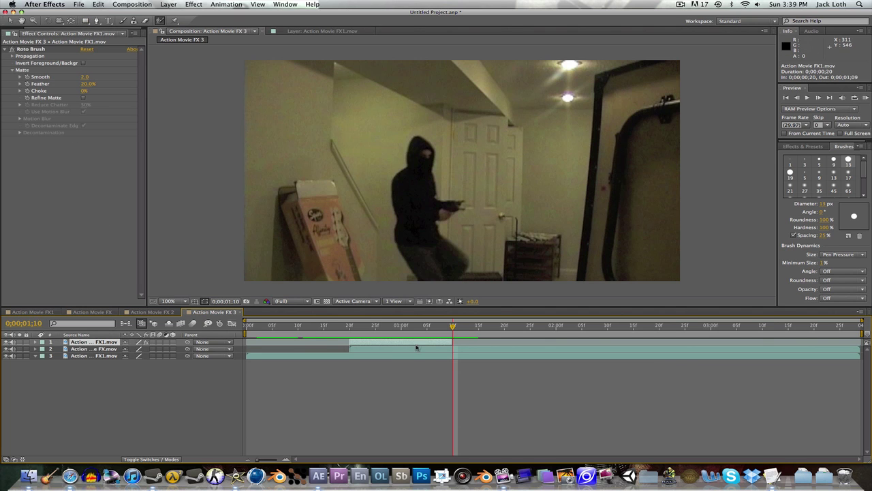
{"action": "left_click", "coordinate": [397, 325]}
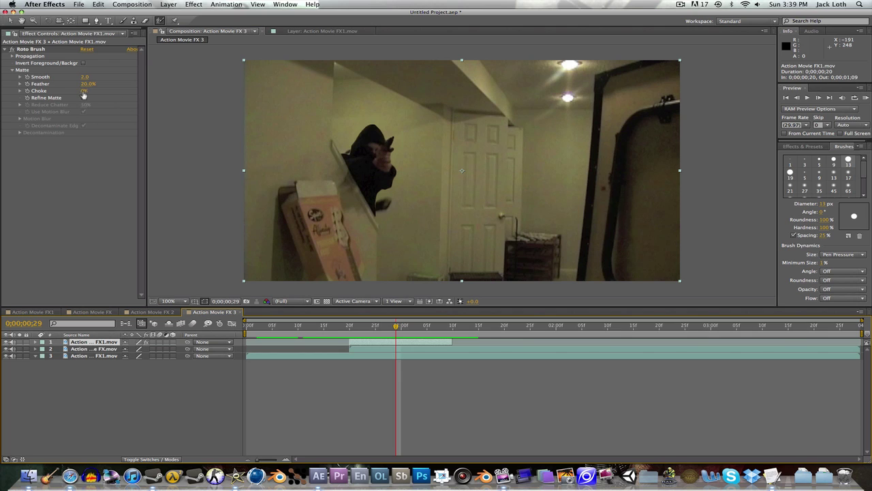
{"action": "left_click_drag", "start_coordinate": [83, 92], "coordinate": [93, 92]}
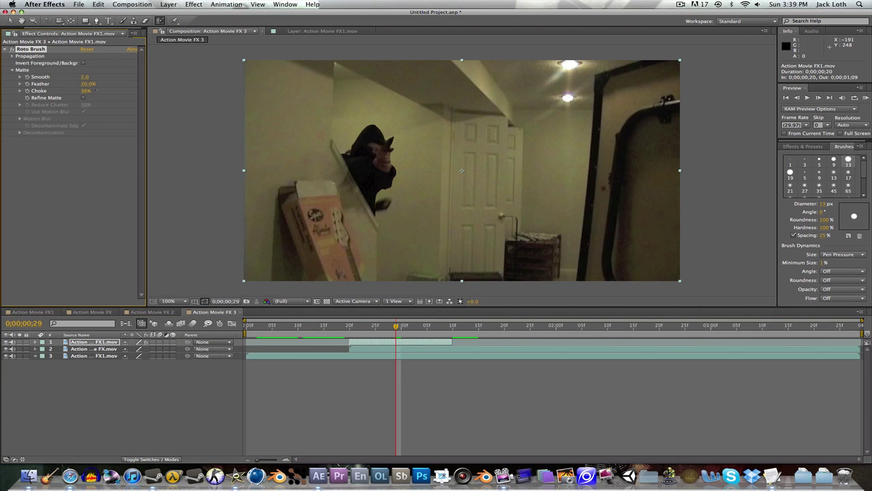
{"action": "left_click_drag", "start_coordinate": [90, 83], "coordinate": [92, 82]}
{"action": "left_click_drag", "start_coordinate": [396, 326], "coordinate": [417, 327]}
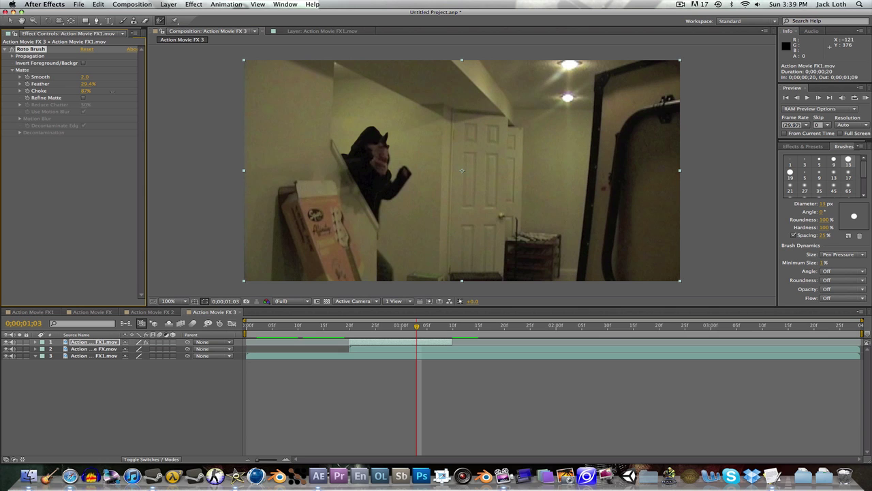
{"action": "left_click_drag", "start_coordinate": [112, 90], "coordinate": [119, 94]}
{"action": "left_click_drag", "start_coordinate": [417, 327], "coordinate": [453, 327]}
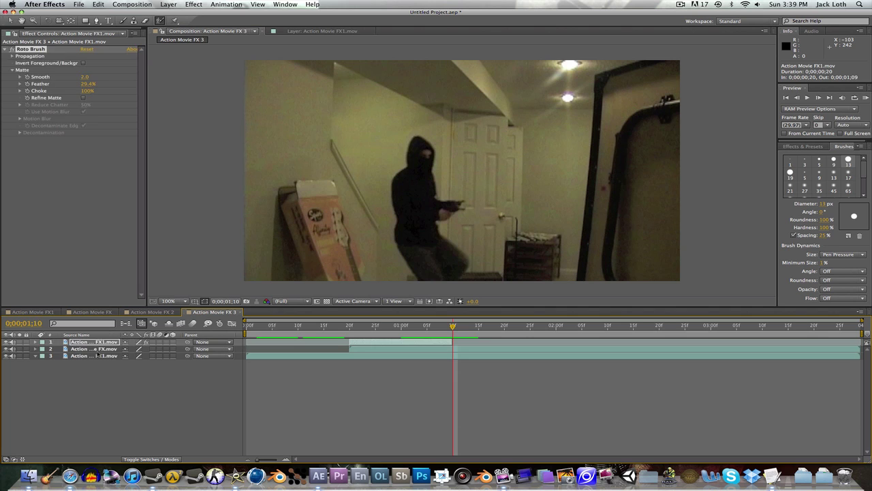
Draw a rectangular Subtract mask over the left part of the Action Movie FX.mov frame.
{"action": "left_click", "coordinate": [95, 348]}
{"action": "left_click", "coordinate": [85, 21]}
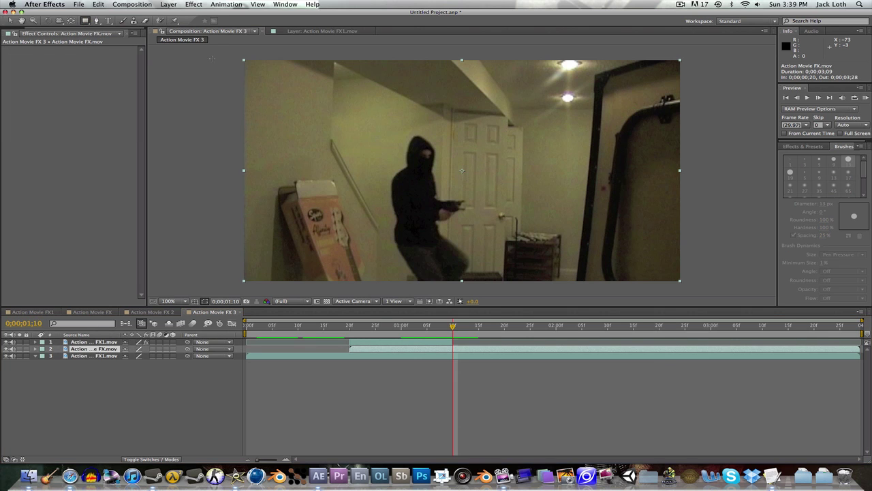
{"action": "left_click_drag", "start_coordinate": [215, 52], "coordinate": [389, 283]}
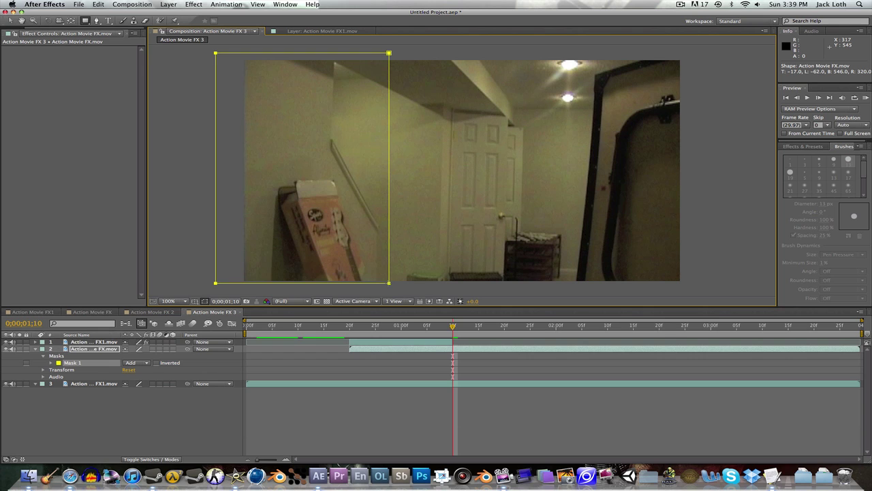
{"action": "left_click", "coordinate": [136, 362]}
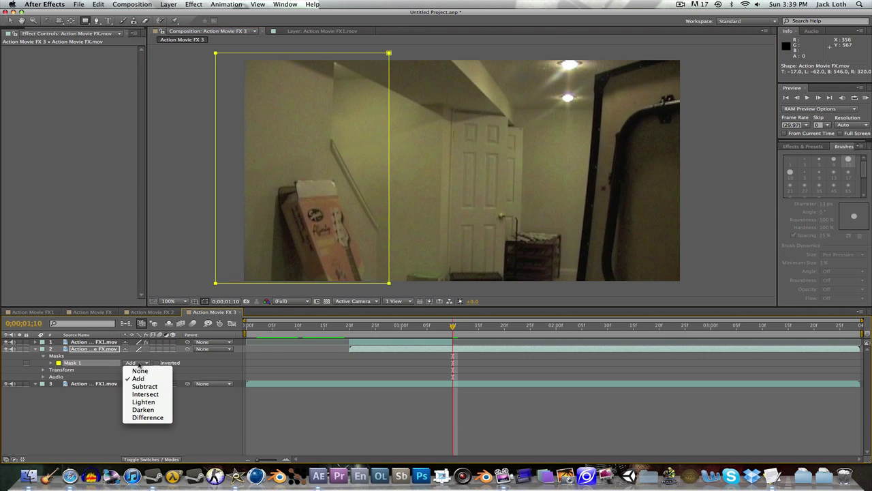
{"action": "left_click", "coordinate": [156, 387]}
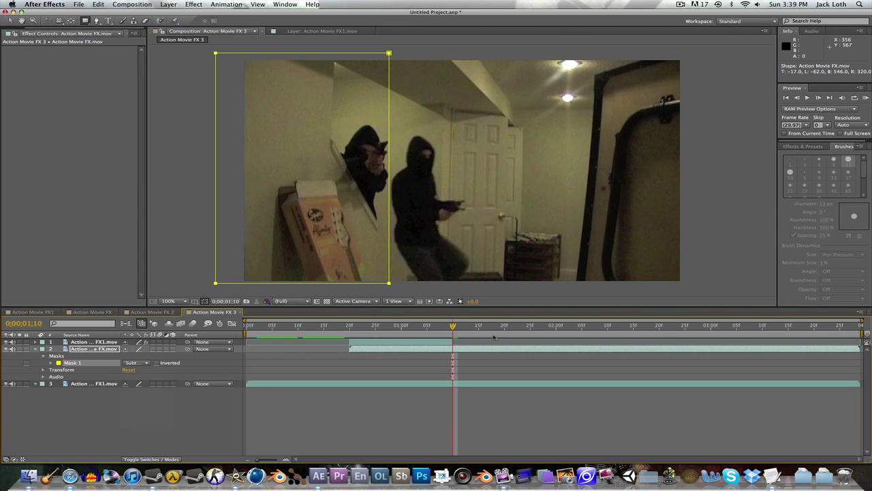
{"action": "key", "text": "Page_Down"}
{"action": "key", "text": "Page_Down"}
{"action": "key", "text": "Page_Down"}
{"action": "key", "text": "Page_Down"}
{"action": "key", "text": "Page_Down"}
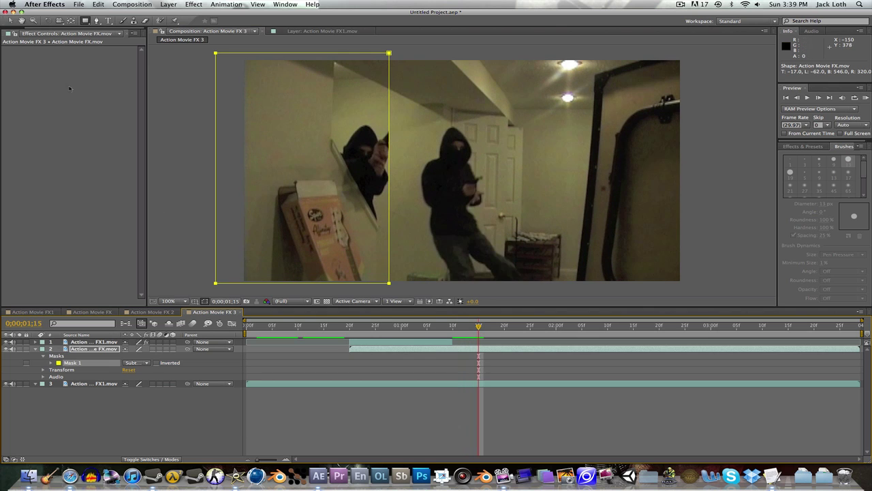
Shift the mask right and pull its right edge just left of the standing gunman at 0;00;01;10.
{"action": "key", "text": "v"}
{"action": "left_click", "coordinate": [364, 161]}
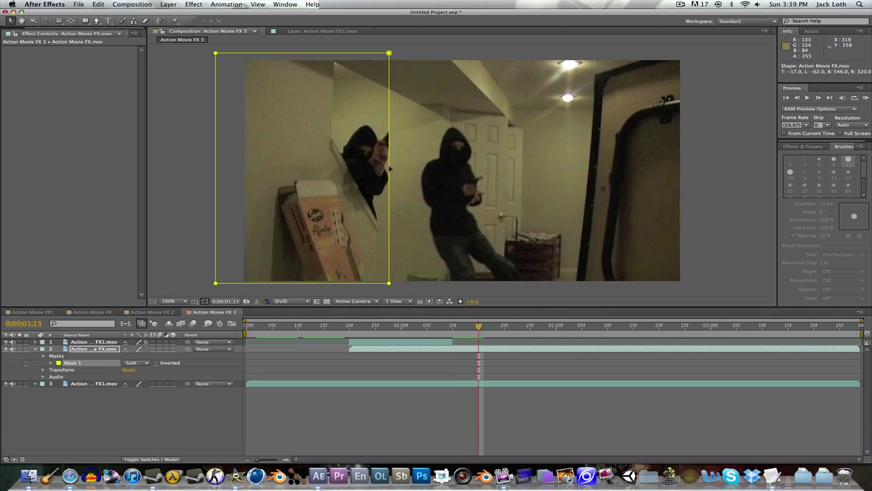
{"action": "left_click_drag", "start_coordinate": [390, 168], "coordinate": [399, 168]}
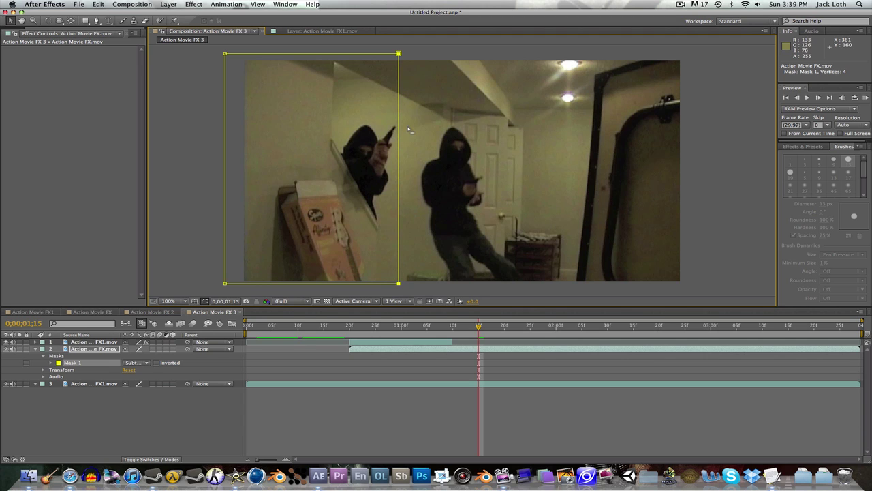
{"action": "left_click_drag", "start_coordinate": [400, 133], "coordinate": [417, 133]}
{"action": "left_click_drag", "start_coordinate": [479, 326], "coordinate": [453, 326]}
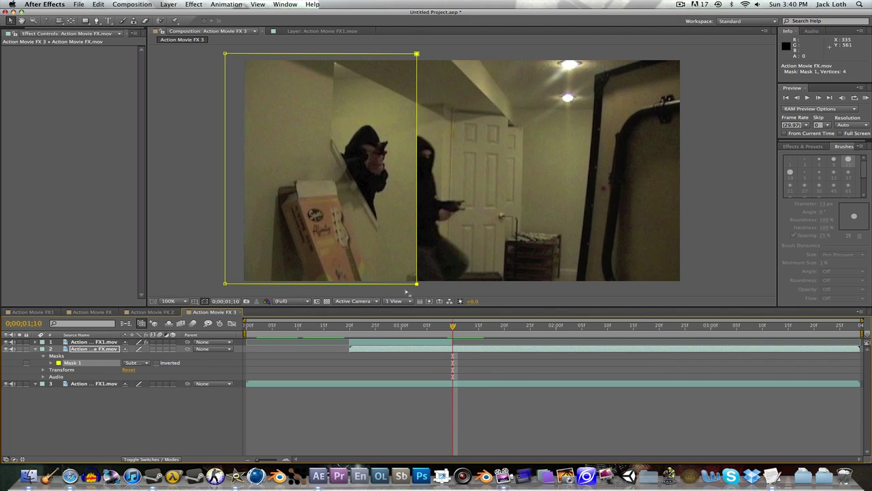
{"action": "left_click_drag", "start_coordinate": [416, 283], "coordinate": [390, 287]}
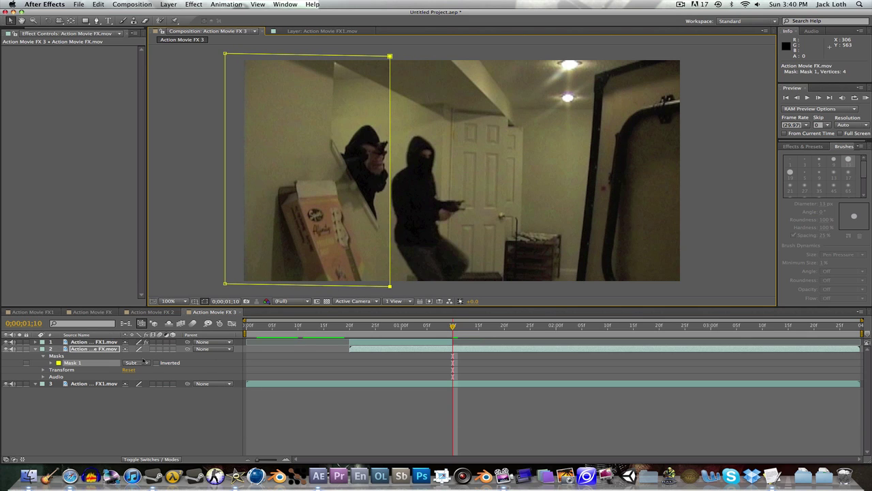
Keyframe Mask 1's path at 0;00;01;10, then shift it right at 0;00;01;17.
{"action": "key", "text": "m"}
{"action": "left_click", "coordinate": [66, 363]}
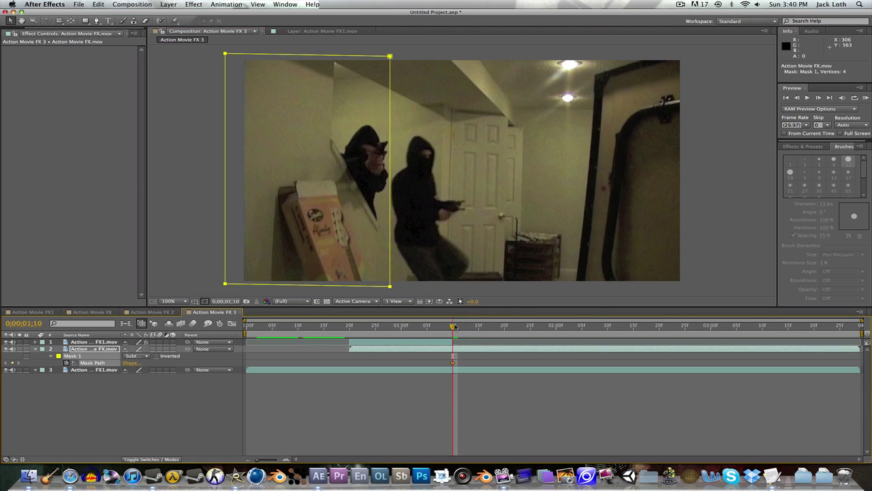
{"action": "left_click_drag", "start_coordinate": [455, 326], "coordinate": [489, 327]}
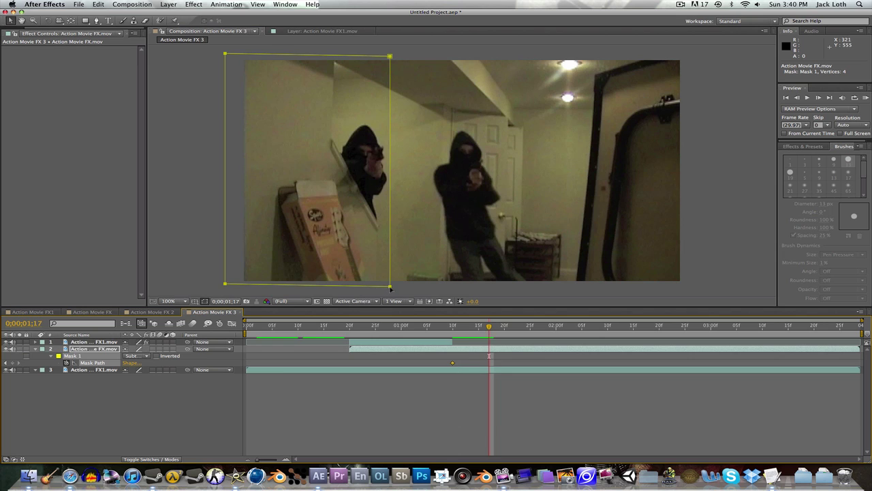
{"action": "mouse_move", "coordinate": [391, 289]}
{"action": "left_mouse_down"}
{"action": "mouse_move", "coordinate": [413, 289]}
{"action": "mouse_move", "coordinate": [403, 287]}
{"action": "left_mouse_up"}
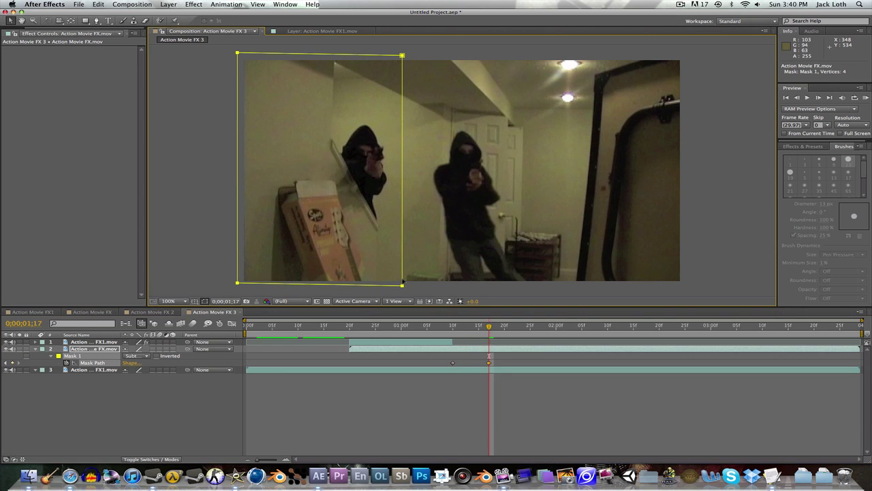
Stretch the mask's top-right corner rightward and review it between the two keyframes.
{"action": "left_click", "coordinate": [403, 283]}
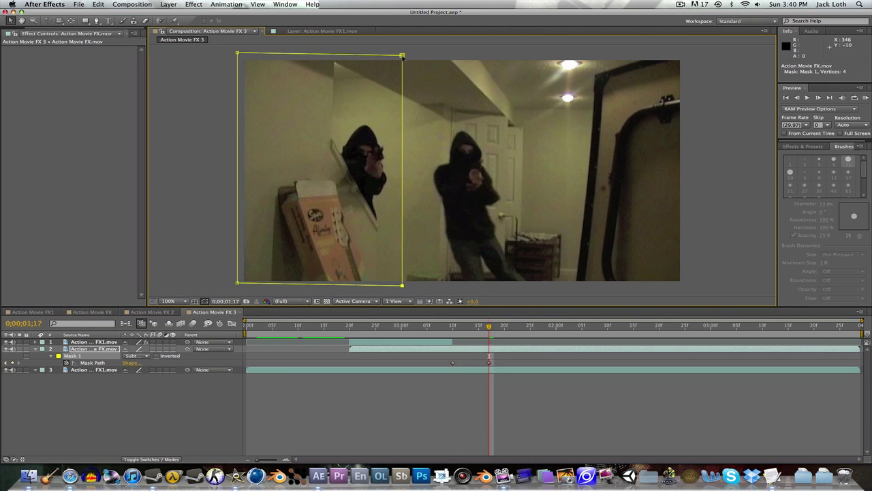
{"action": "mouse_move", "coordinate": [405, 57]}
{"action": "left_mouse_down"}
{"action": "mouse_move", "coordinate": [429, 54]}
{"action": "mouse_move", "coordinate": [420, 56]}
{"action": "left_mouse_up"}
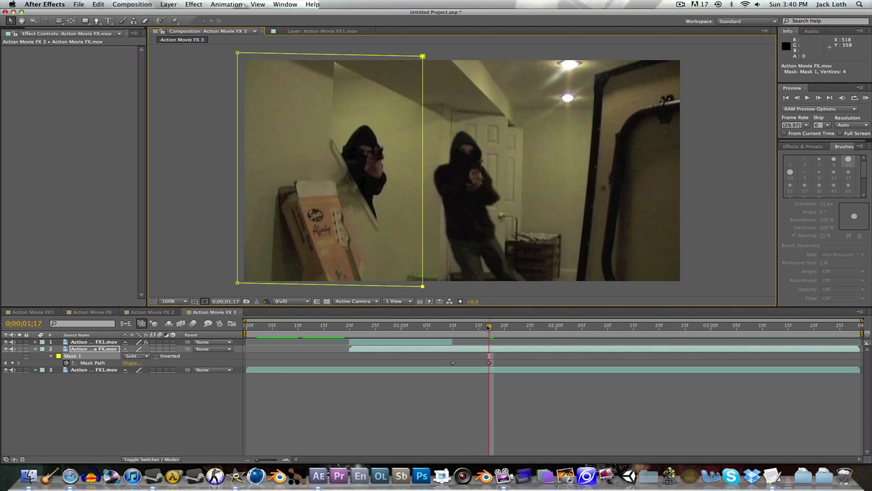
{"action": "left_click", "coordinate": [468, 327]}
{"action": "mouse_move", "coordinate": [468, 326]}
{"action": "left_mouse_down"}
{"action": "mouse_move", "coordinate": [444, 327]}
{"action": "mouse_move", "coordinate": [453, 327]}
{"action": "left_mouse_up"}
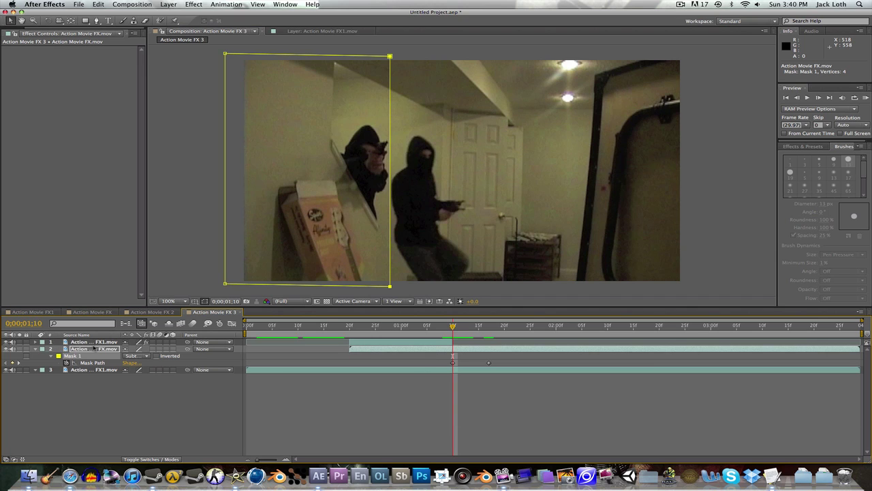
Duplicate the gunman layer at 0;00;01;10, starting the copy there and ending layer 3 there.
{"action": "left_click", "coordinate": [89, 372]}
{"action": "left_click", "coordinate": [81, 362]}
{"action": "key", "text": "u"}
{"action": "left_click_drag", "start_coordinate": [458, 327], "coordinate": [458, 326]}
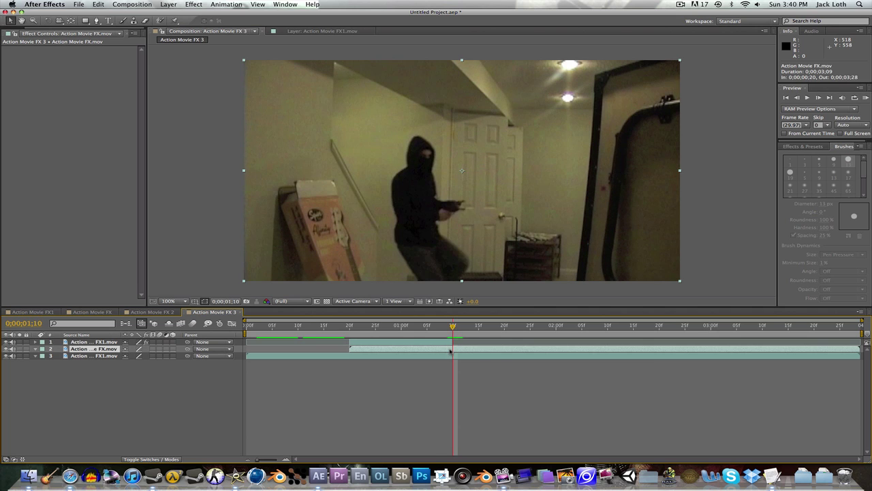
{"action": "key", "text": "super+d"}
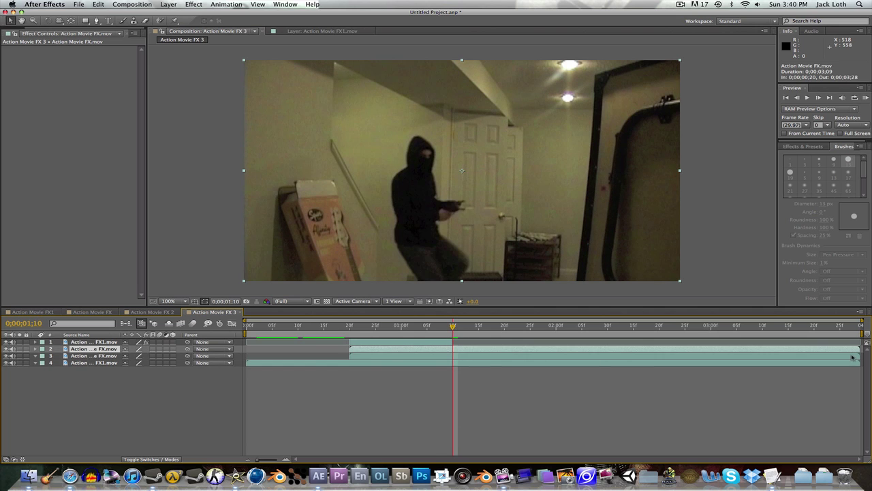
{"action": "left_click_drag", "start_coordinate": [351, 348], "coordinate": [450, 348]}
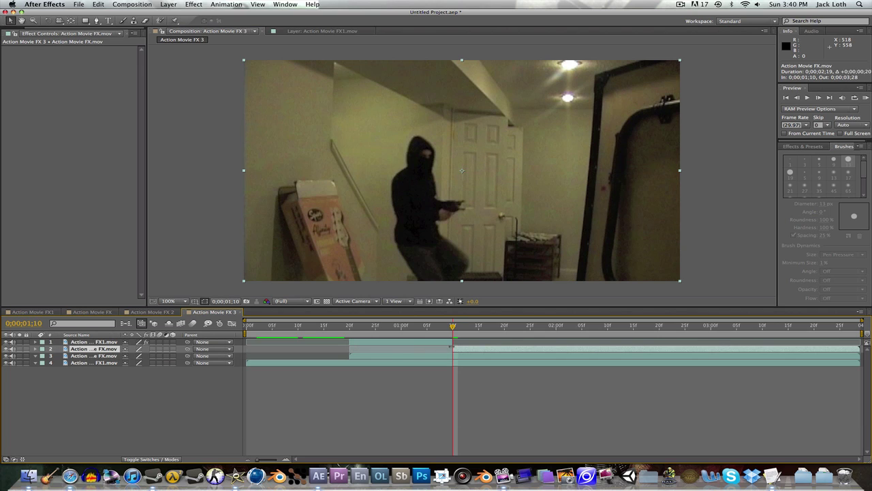
{"action": "left_click_drag", "start_coordinate": [860, 356], "coordinate": [448, 355]}
Draw a rectangular mask over the left side of the duplicated gunman layer.
{"action": "left_click", "coordinate": [468, 349]}
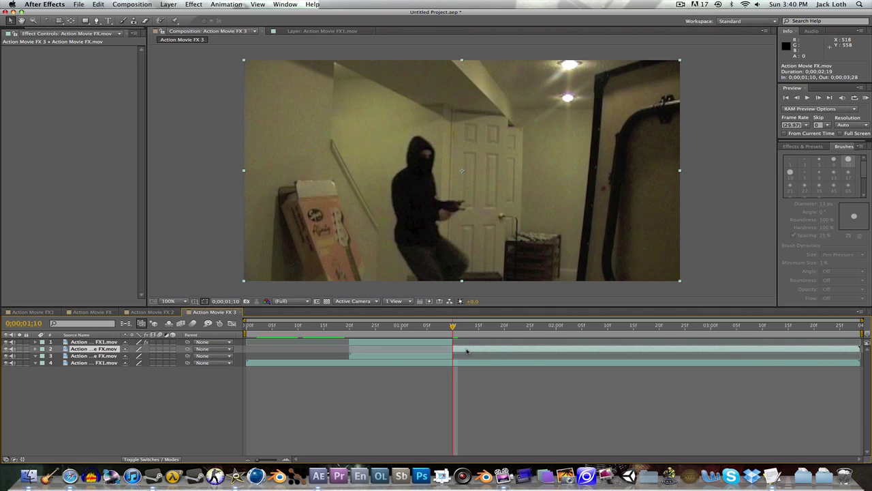
{"action": "left_click", "coordinate": [86, 20]}
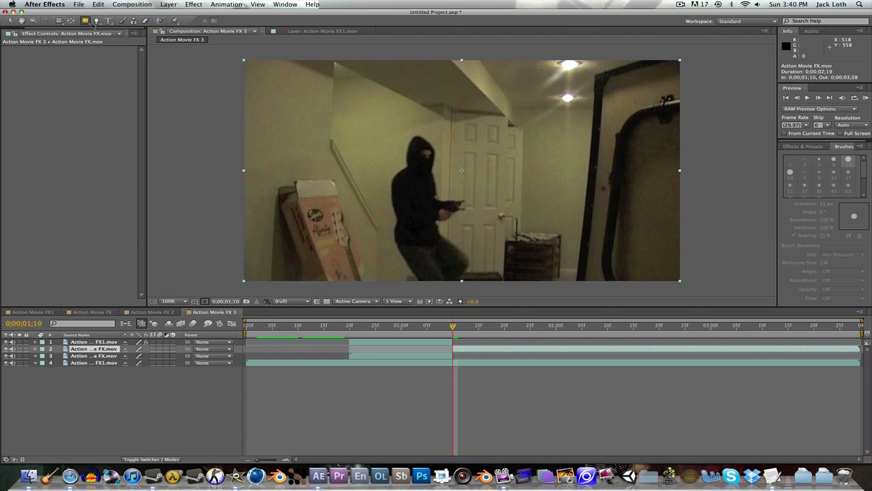
{"action": "mouse_move", "coordinate": [344, 201]}
{"action": "left_mouse_down"}
{"action": "mouse_move", "coordinate": [220, 52]}
{"action": "mouse_move", "coordinate": [402, 296]}
{"action": "mouse_move", "coordinate": [389, 292]}
{"action": "left_mouse_up"}
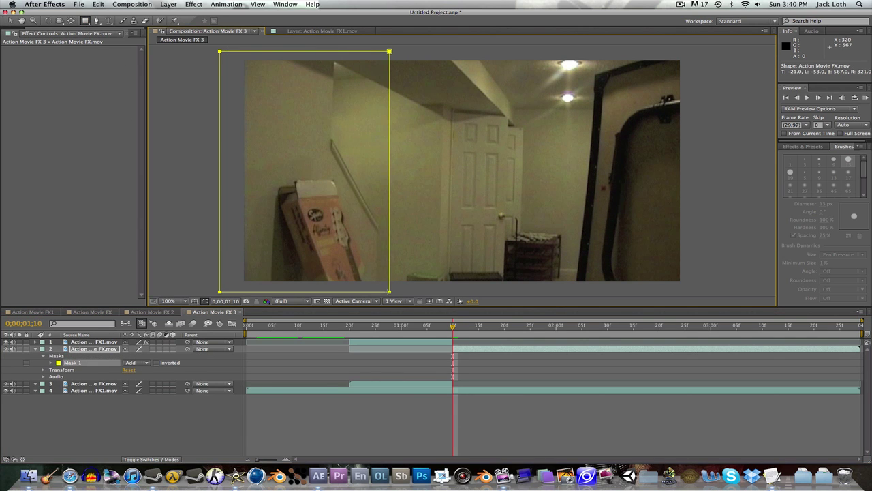
Set Mask 1's mode to Subtract and show only its Mask Path property.
{"action": "left_click", "coordinate": [144, 367]}
{"action": "left_click", "coordinate": [148, 387]}
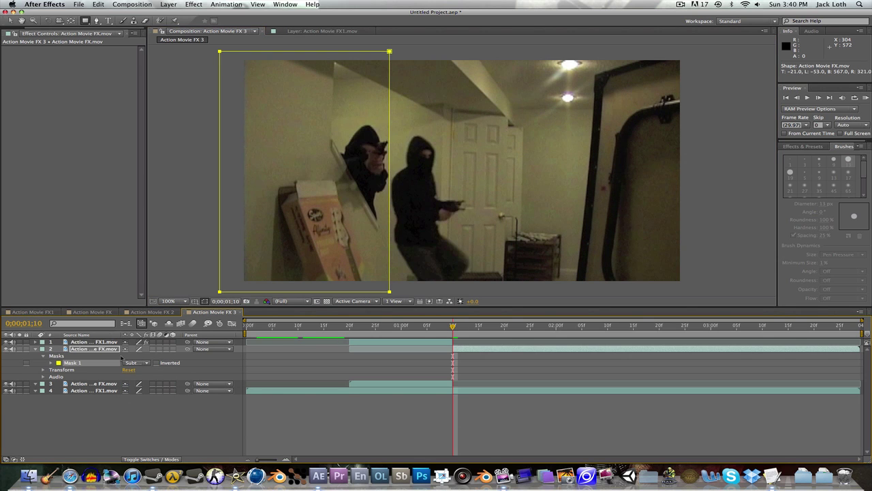
{"action": "key", "text": "m"}
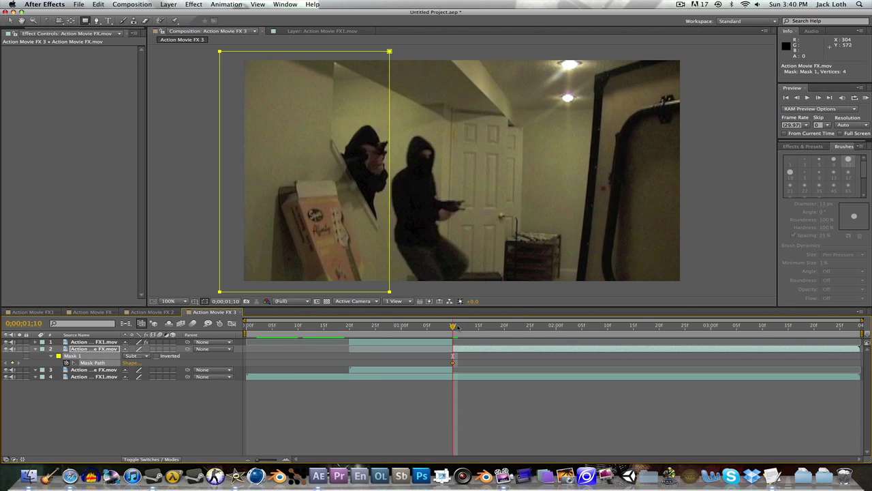
Widen the mask's right edge at 0;00;01;16 and 0;00;01;25 to follow the leaning gunman.
{"action": "left_click_drag", "start_coordinate": [457, 327], "coordinate": [484, 327]}
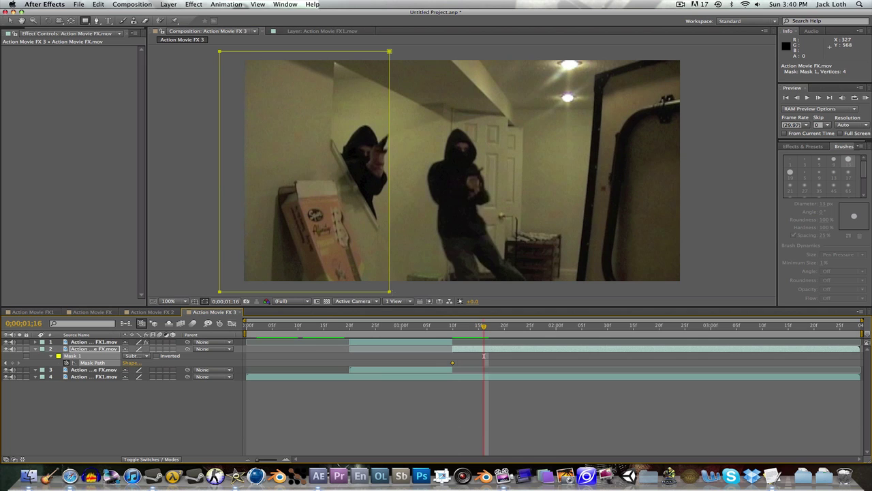
{"action": "left_click", "coordinate": [10, 20]}
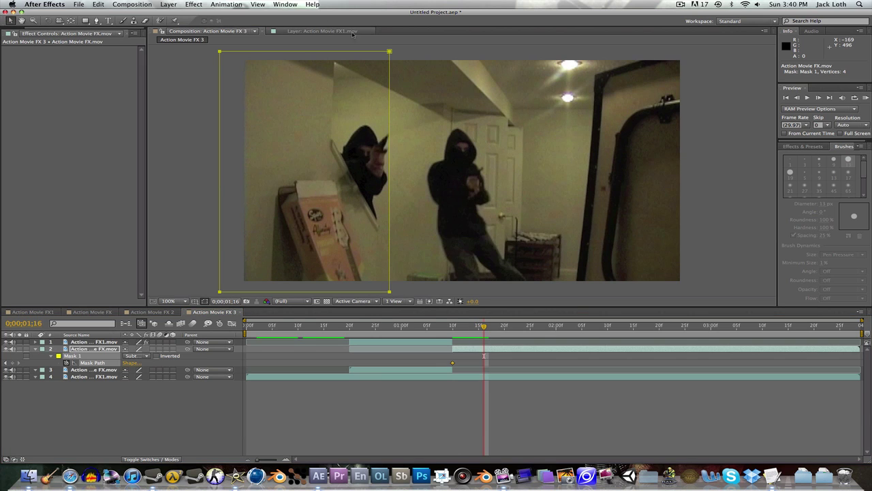
{"action": "left_click", "coordinate": [389, 52]}
{"action": "left_click", "coordinate": [389, 52]}
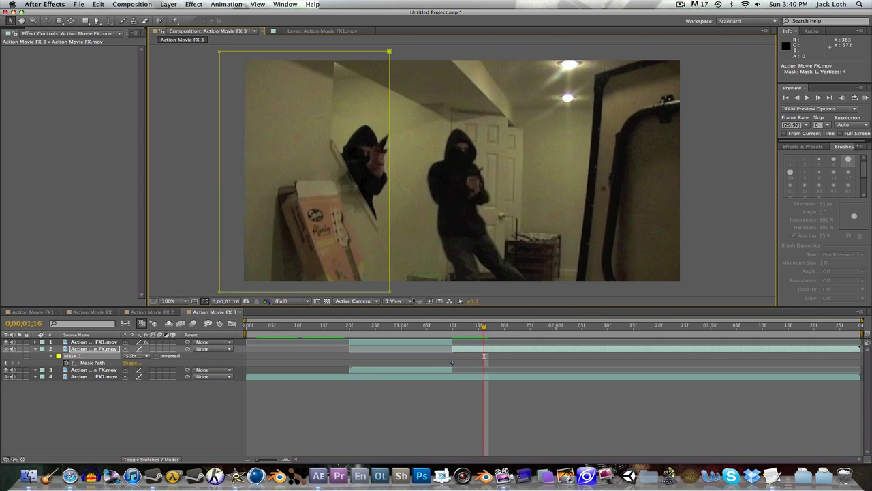
{"action": "left_click_drag", "start_coordinate": [389, 292], "coordinate": [420, 292]}
{"action": "left_click_drag", "start_coordinate": [484, 327], "coordinate": [530, 326]}
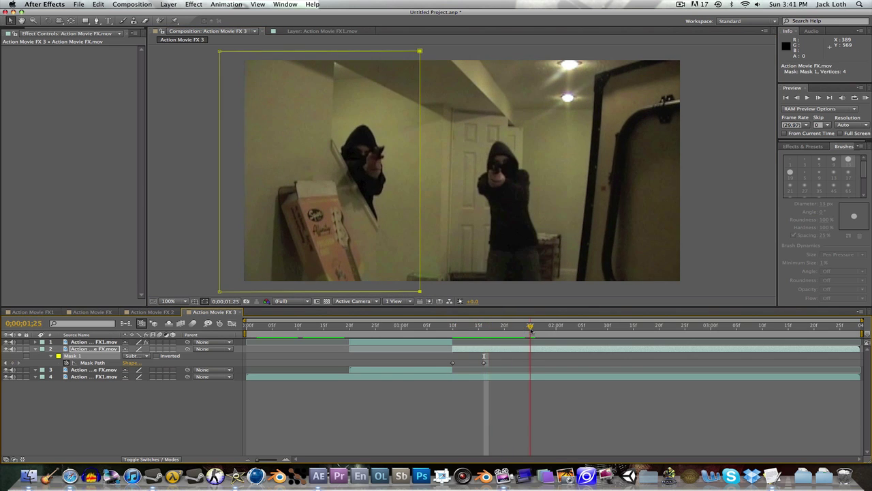
{"action": "left_click_drag", "start_coordinate": [426, 294], "coordinate": [447, 297]}
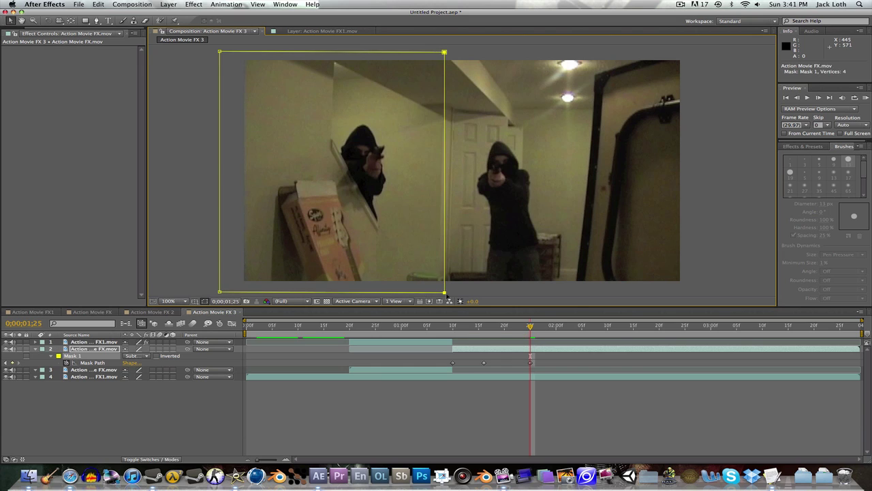
Give Mask 1 a 50-pixel feather and scrub the timeline to check the softened edge.
{"action": "key", "text": "f"}
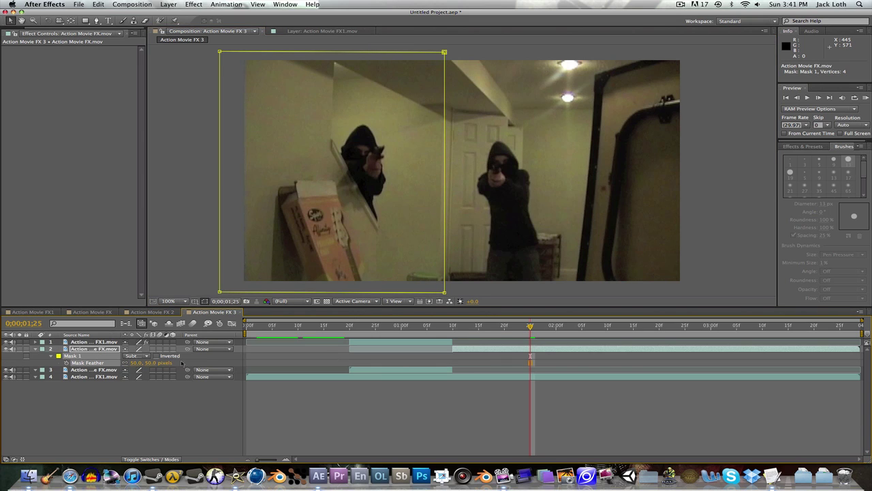
{"action": "left_click_drag", "start_coordinate": [534, 328], "coordinate": [246, 334]}
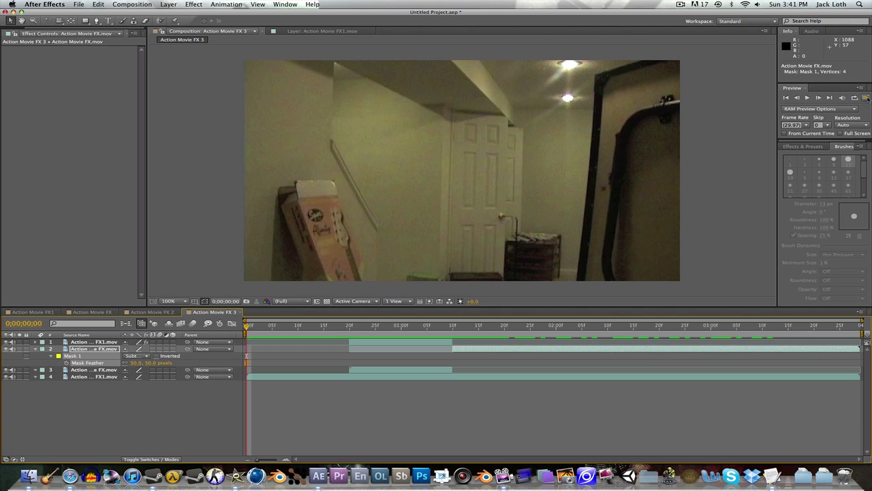
{"action": "left_click", "coordinate": [865, 97]}
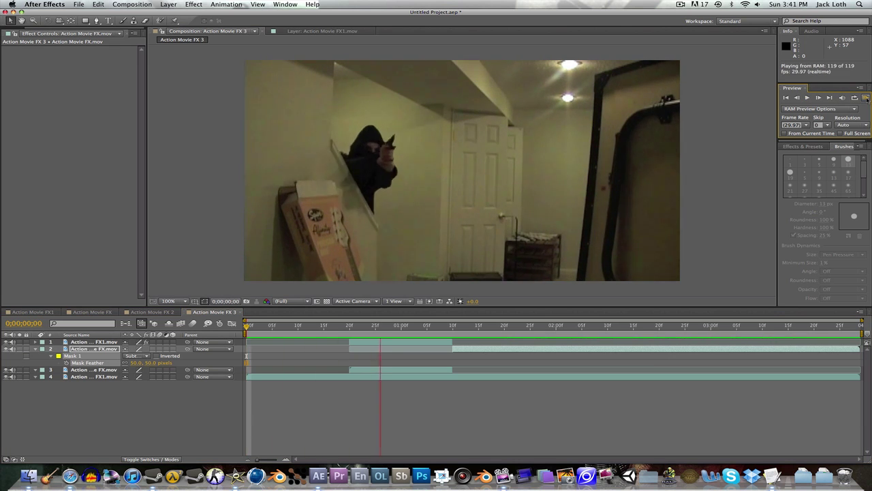
{"action": "left_click", "coordinate": [818, 99]}
{"action": "left_click", "coordinate": [808, 100]}
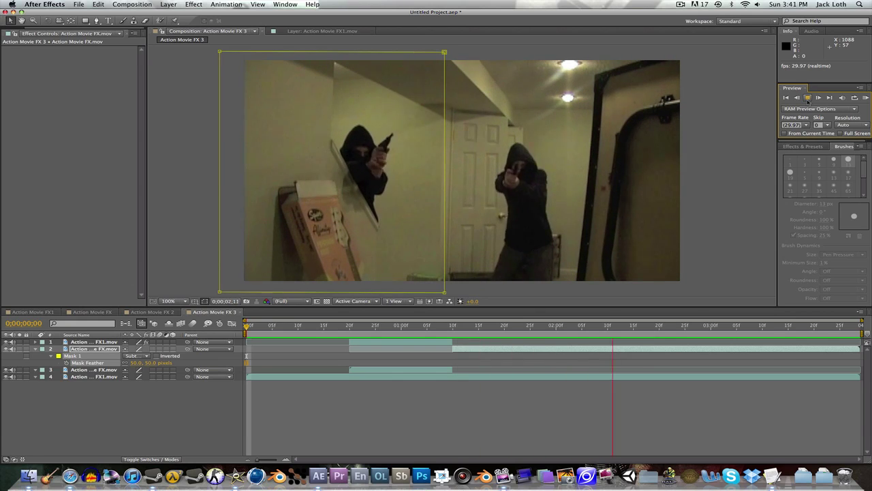
{"action": "left_click", "coordinate": [808, 99]}
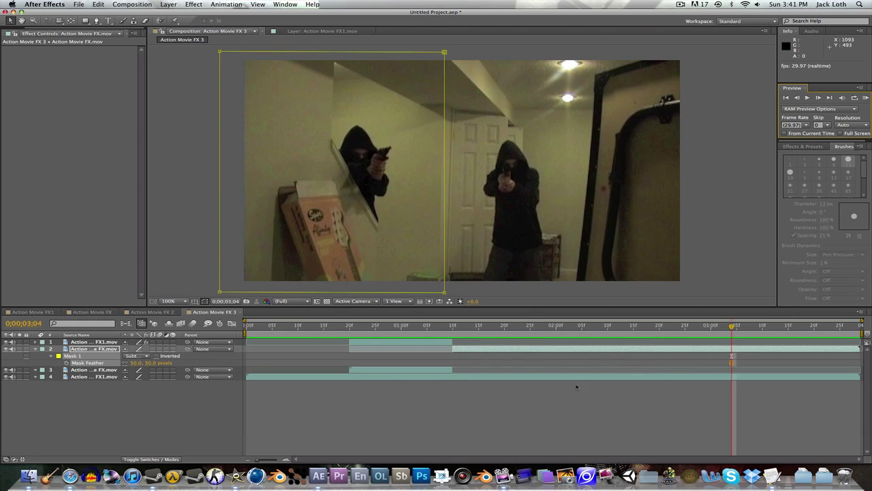
{"action": "left_click", "coordinate": [555, 398]}
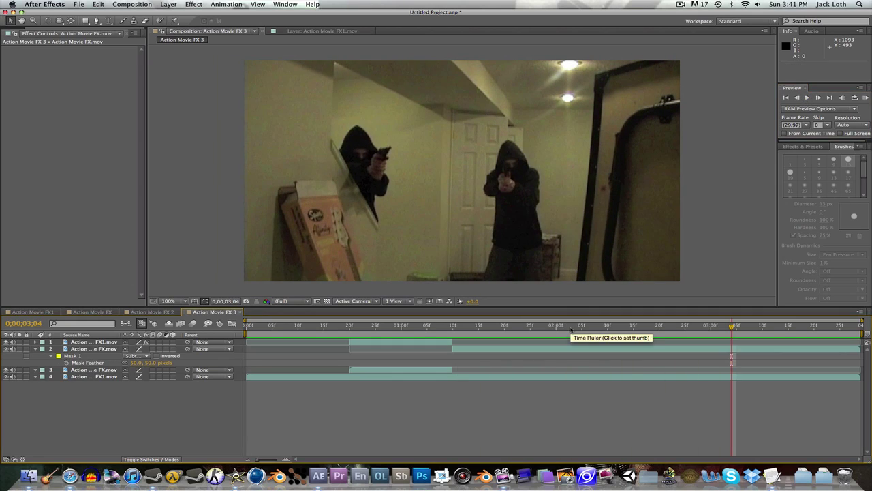
{"action": "left_click_drag", "start_coordinate": [571, 329], "coordinate": [380, 326]}
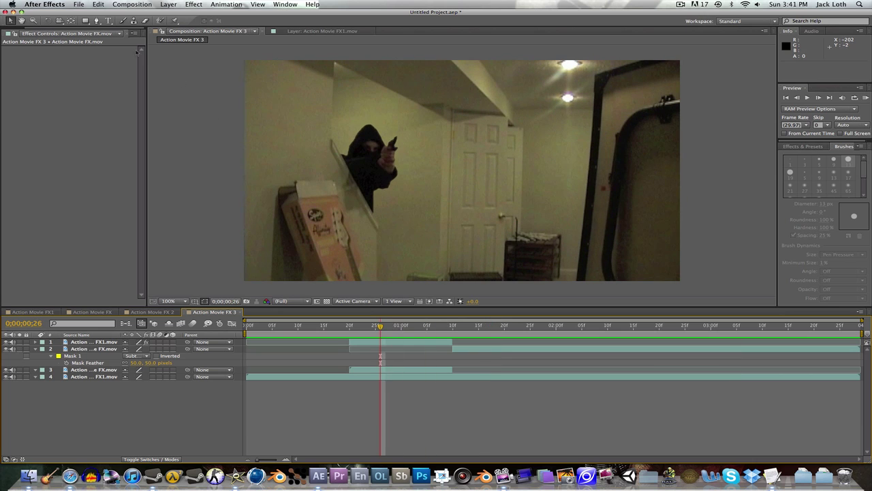